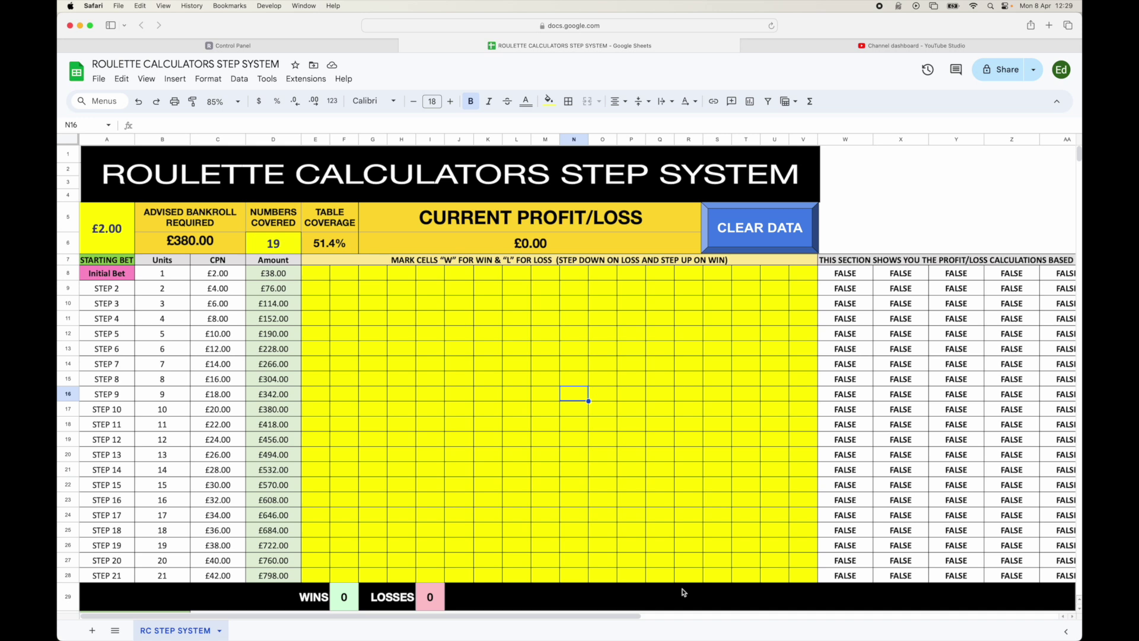
Mark losses (L) in E8 and E9, then wins (W) in E10 and F9.
left_click(318, 275)
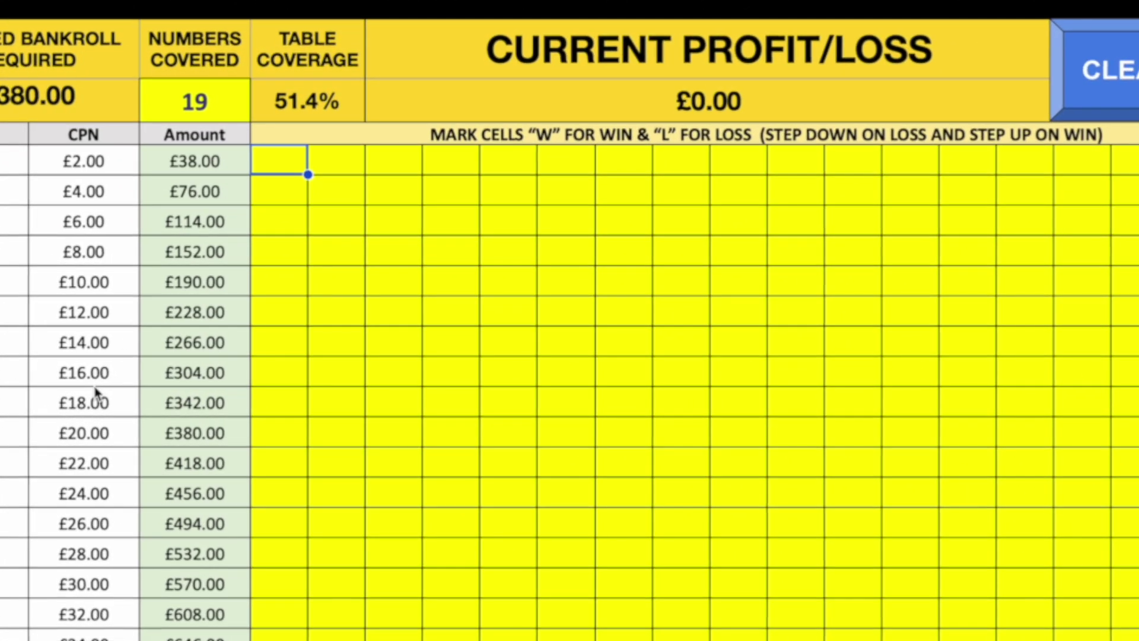
type("L")
key("Return")
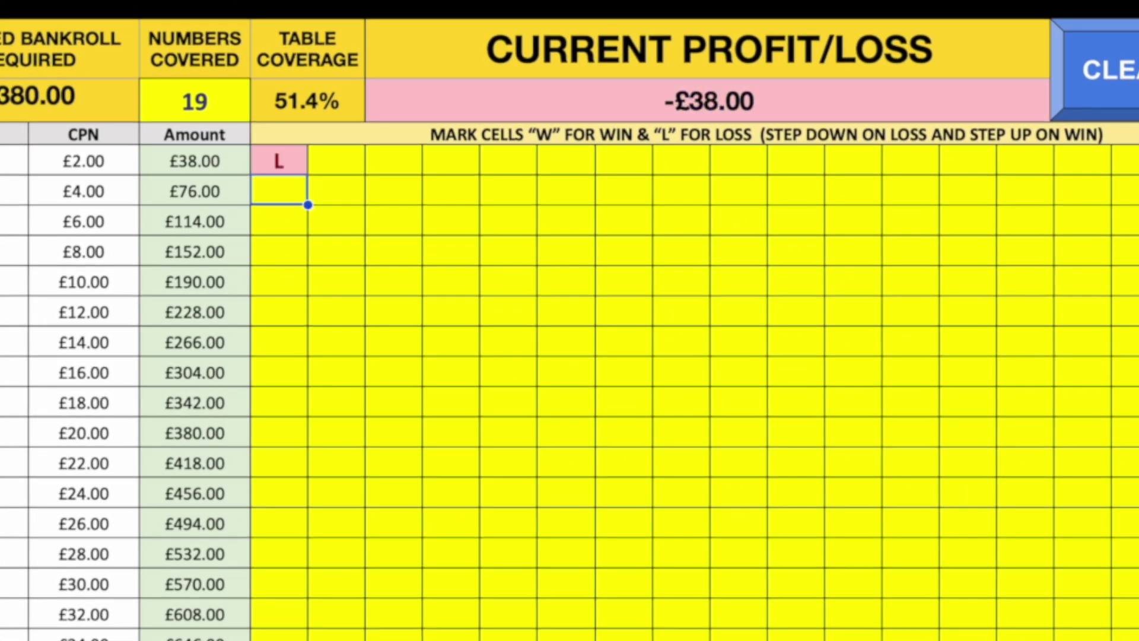
type("L")
key("Return")
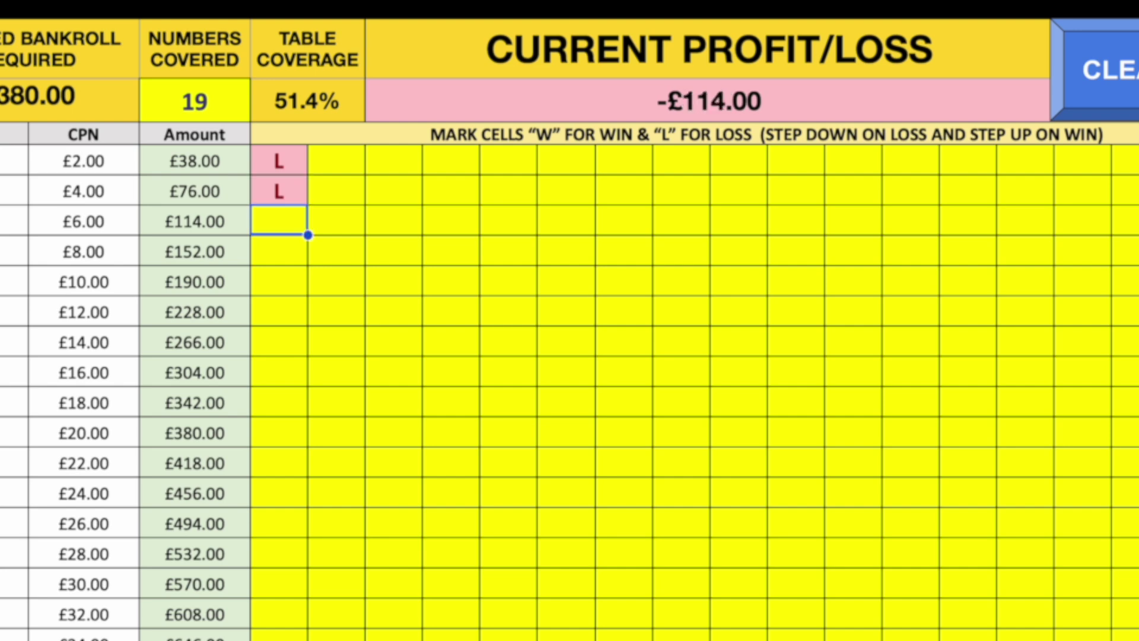
type("W")
key("Up")
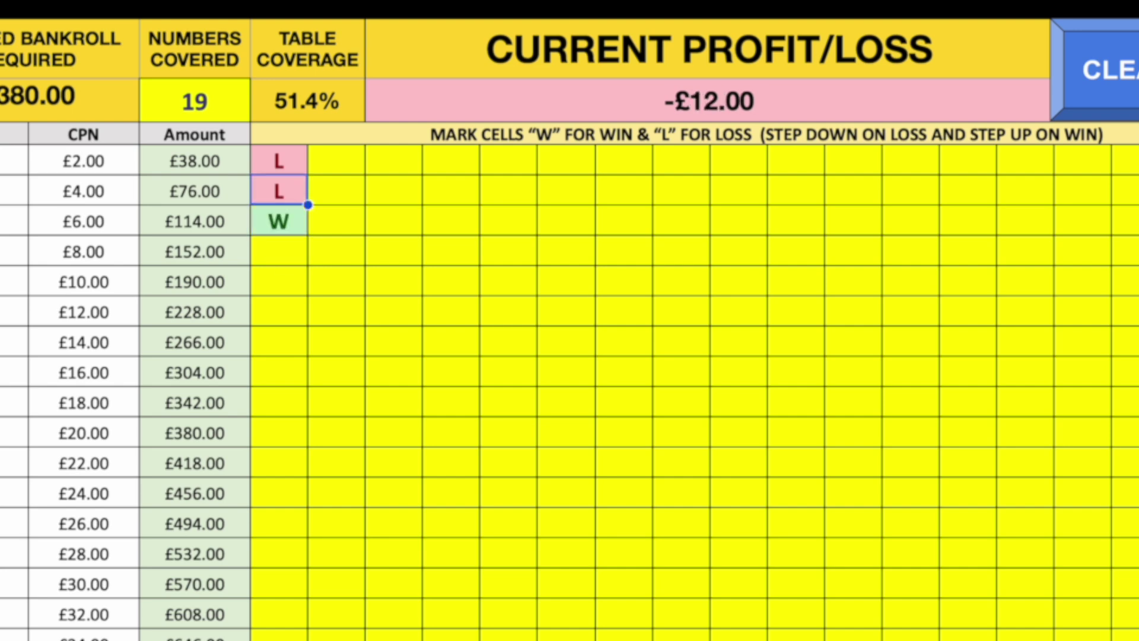
key("Right")
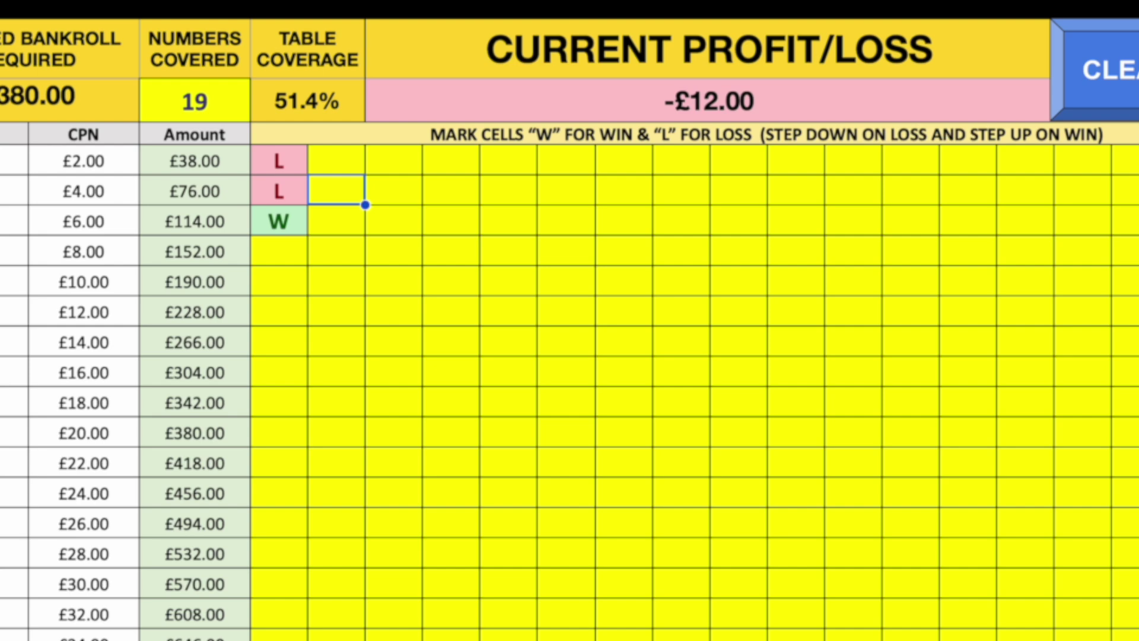
type("W")
key("Up")
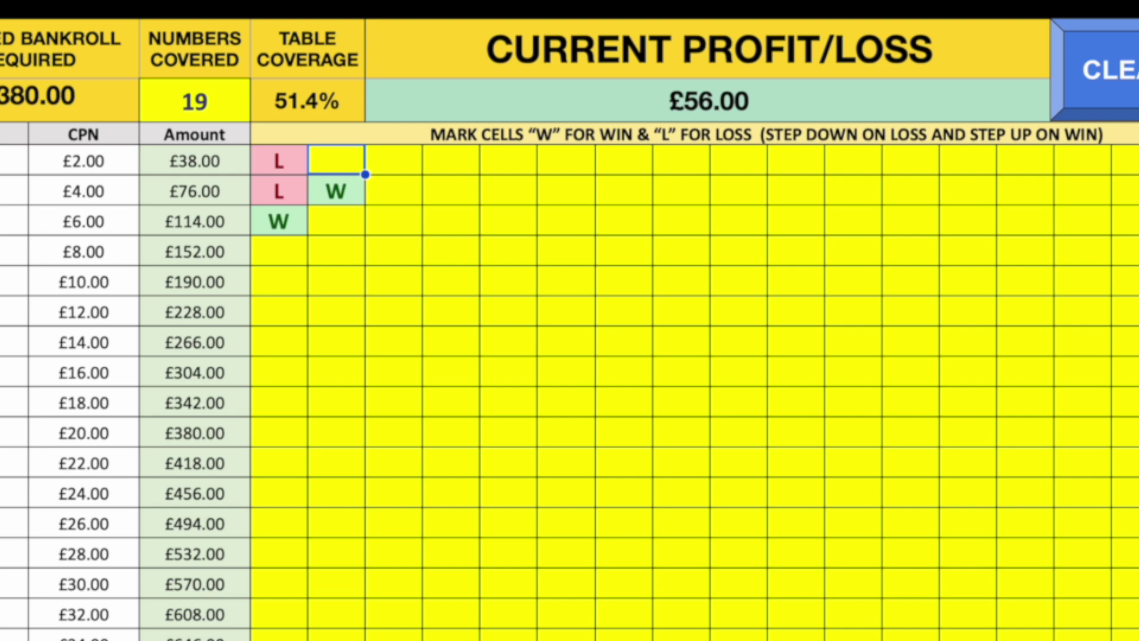
Record three consecutive losses (L) in G8 to G10, followed by a win (W) in G11.
key("Down")
key("Up")
key("Down")
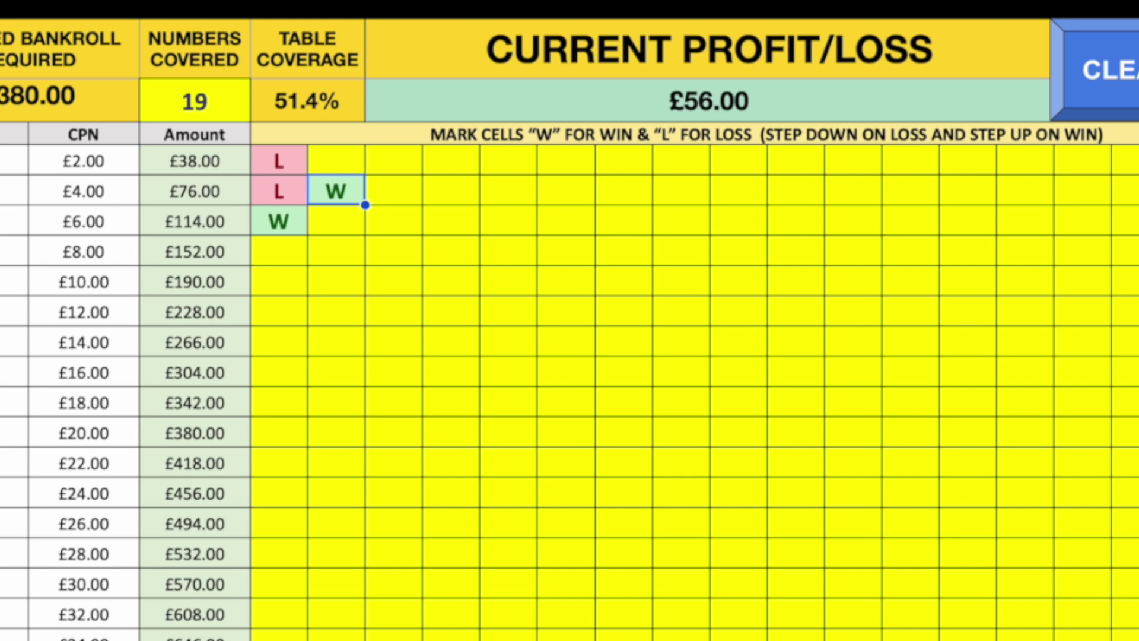
key("Right")
key("Up")
key("Down")
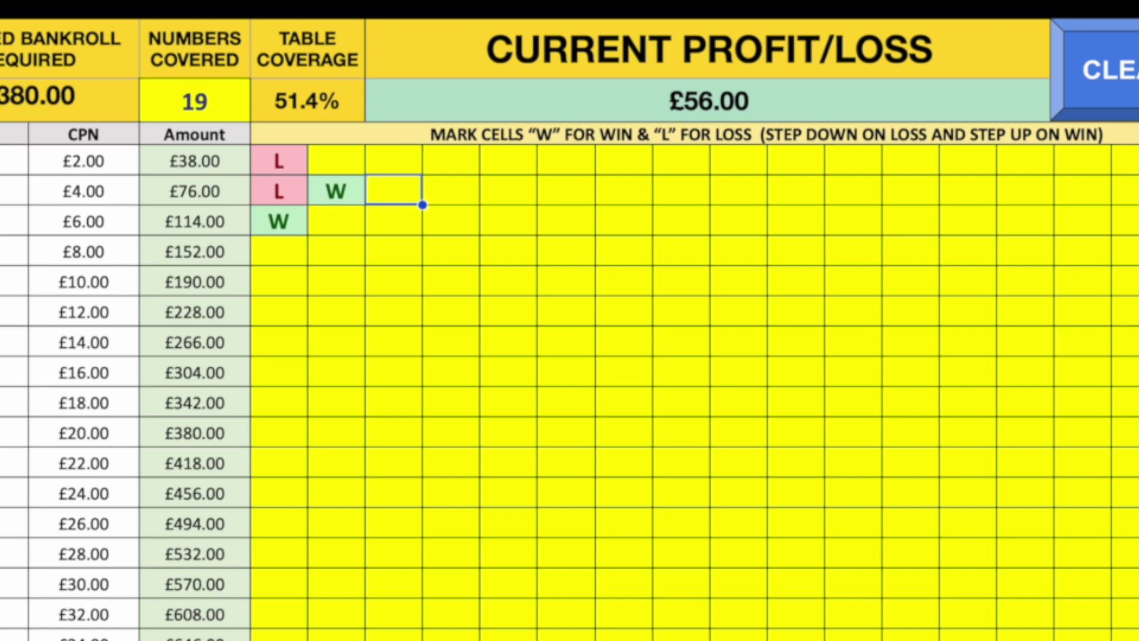
key("Left")
key("Right")
key("Up")
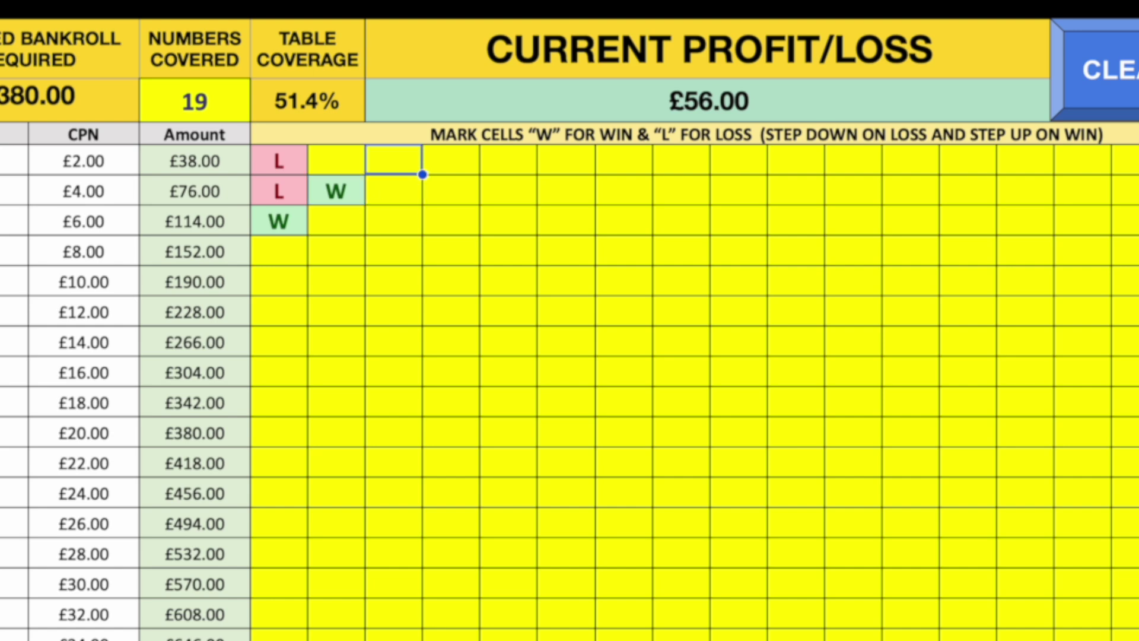
type("L")
key("Return")
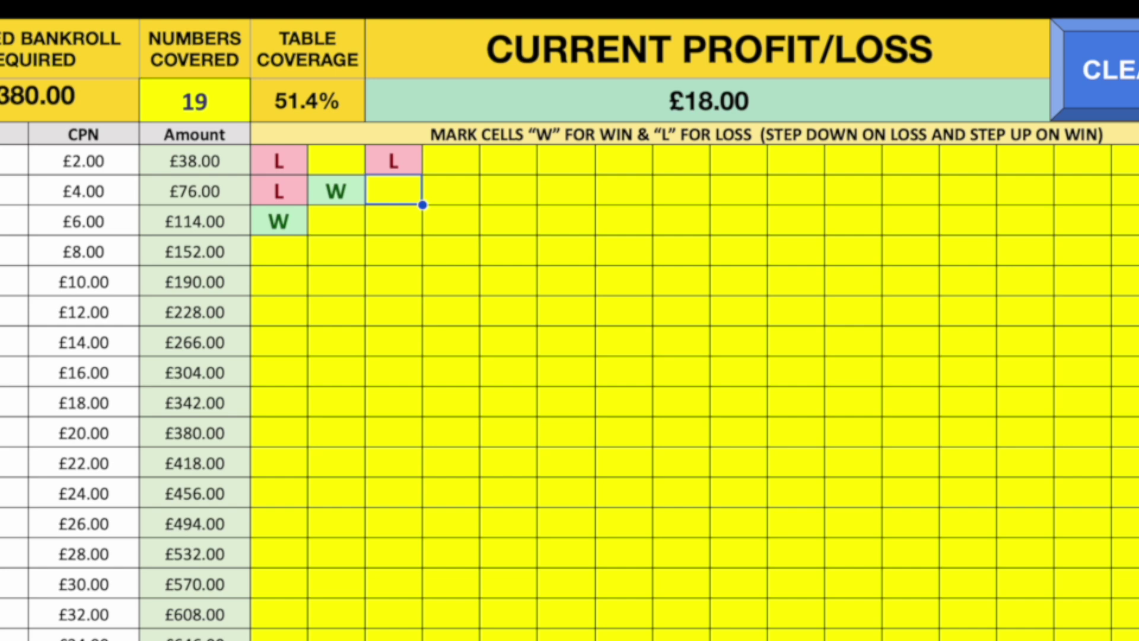
type("L")
key("Return")
type("L")
key("Return")
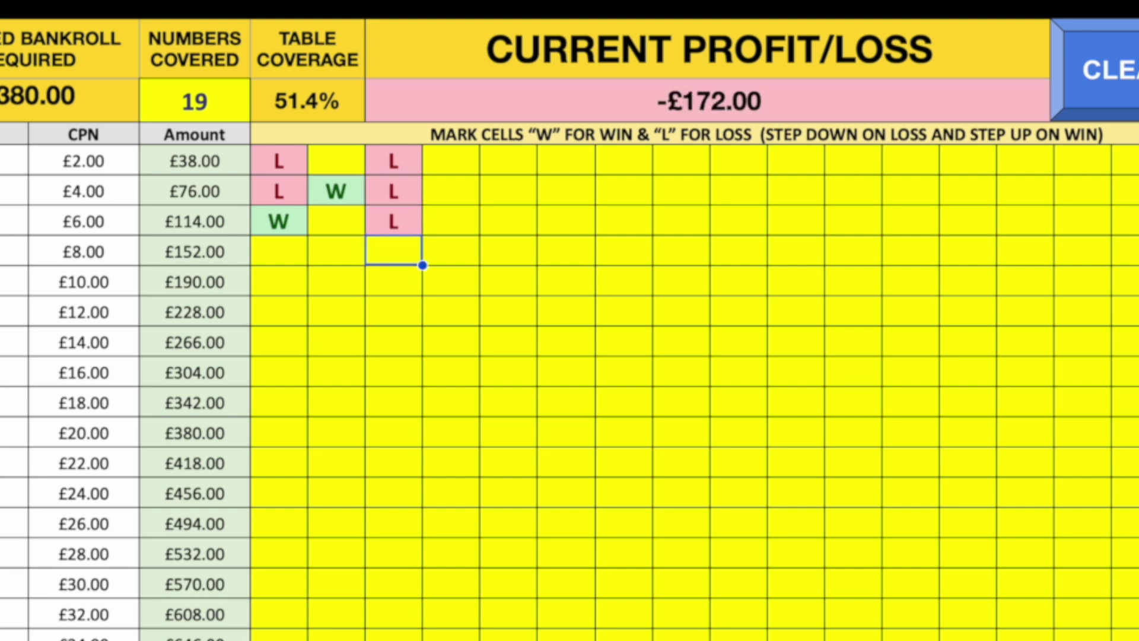
type("W")
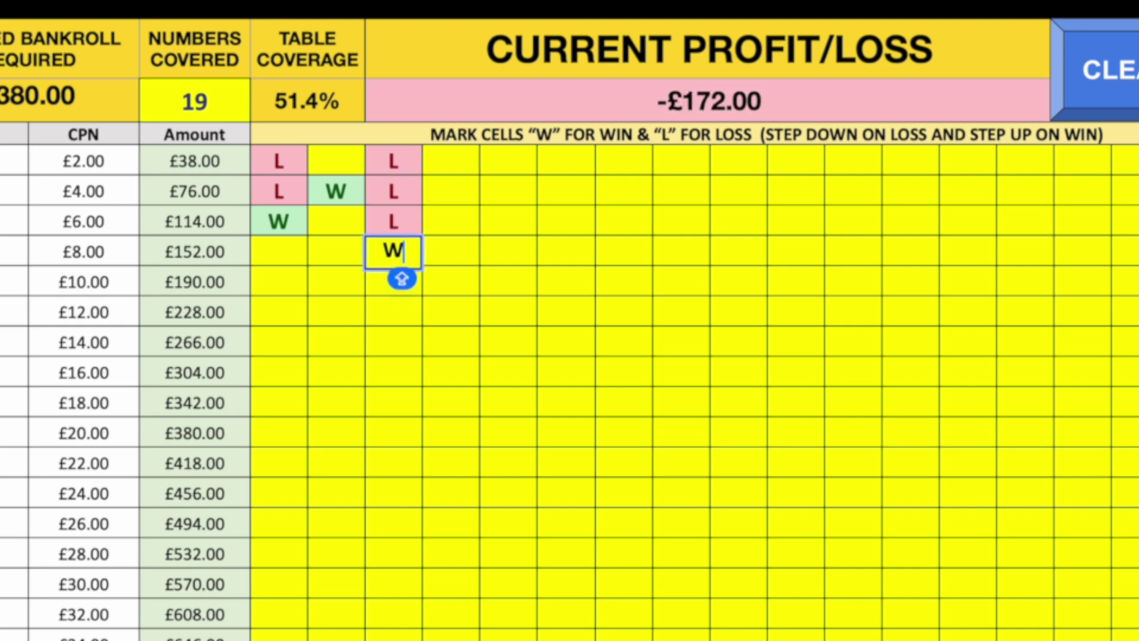
key("Up")
Mark wins (W) going one step up per column in H10 and I9.
key("Right")
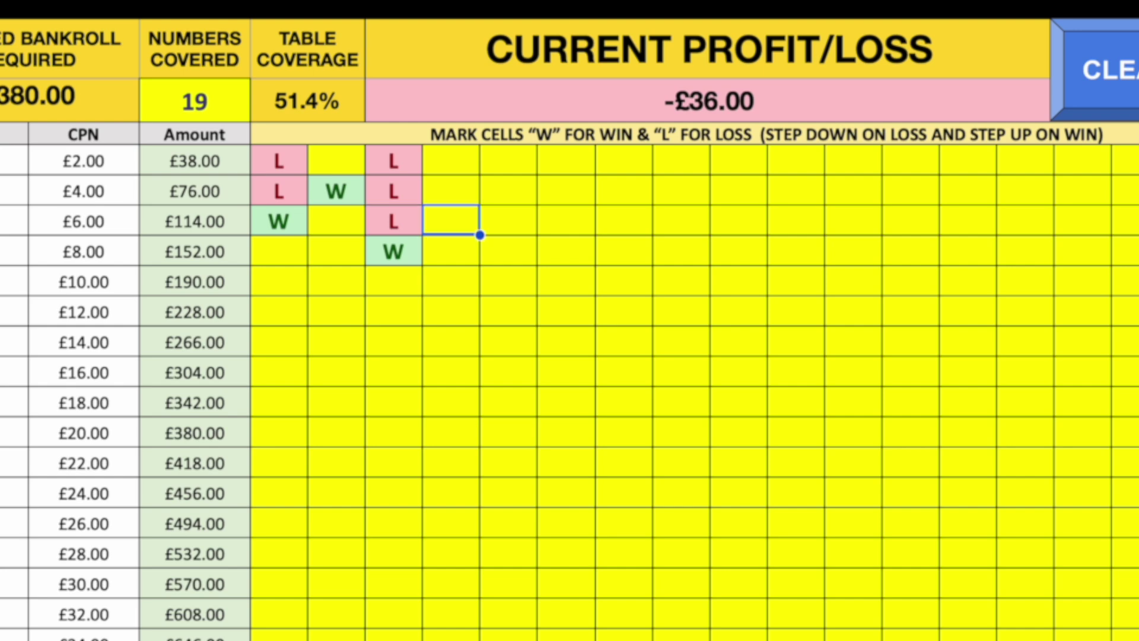
type("W")
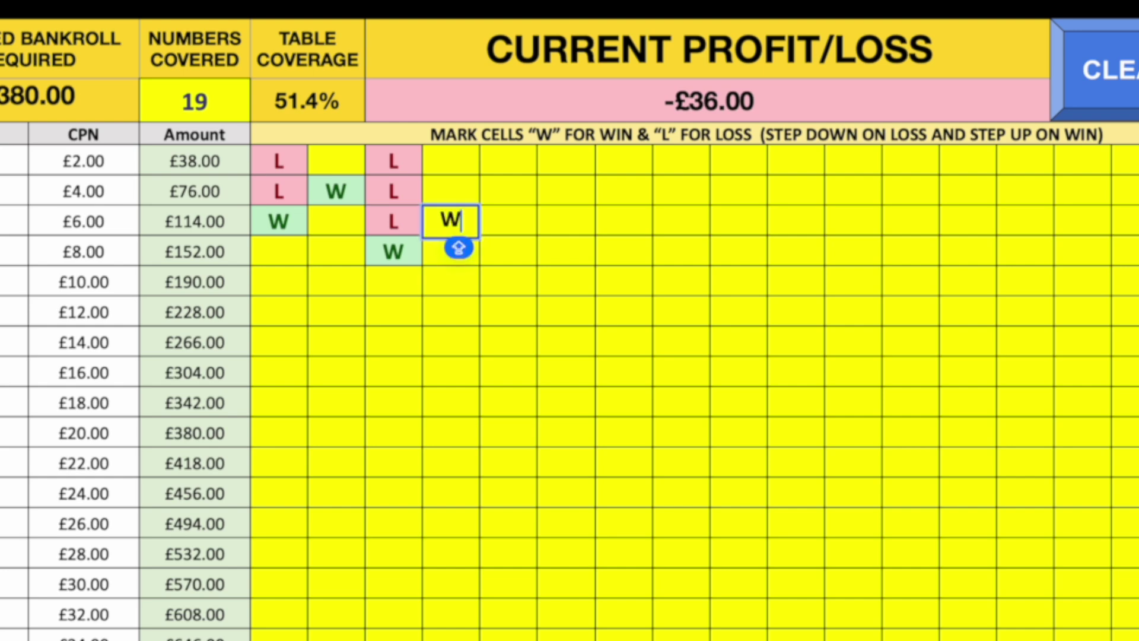
key("Up")
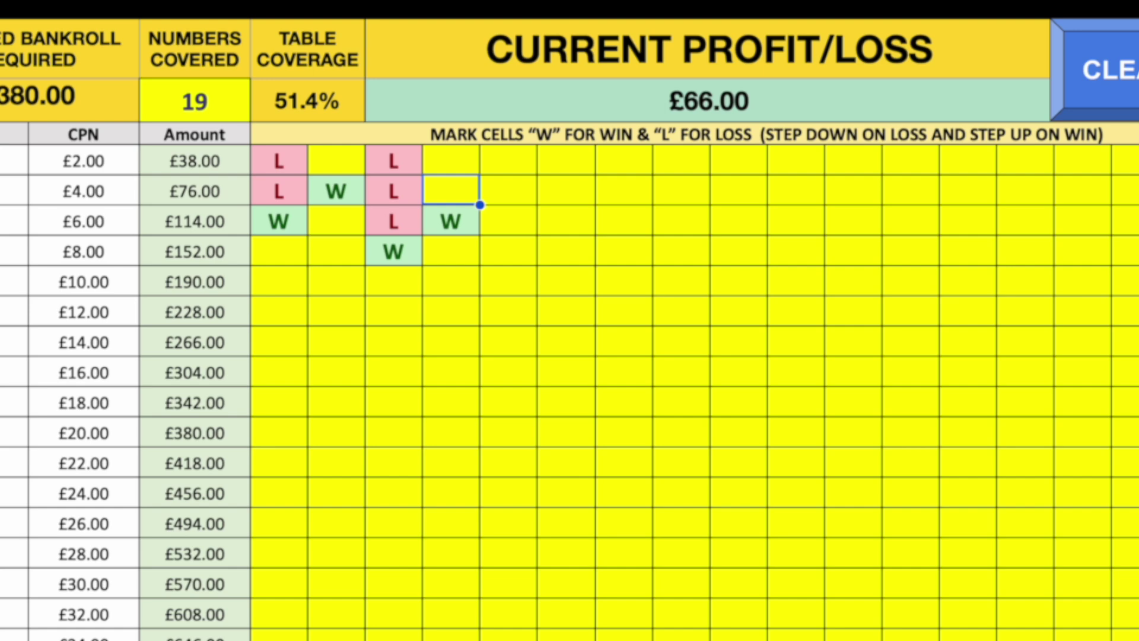
key("Down")
key("Up")
key("Right")
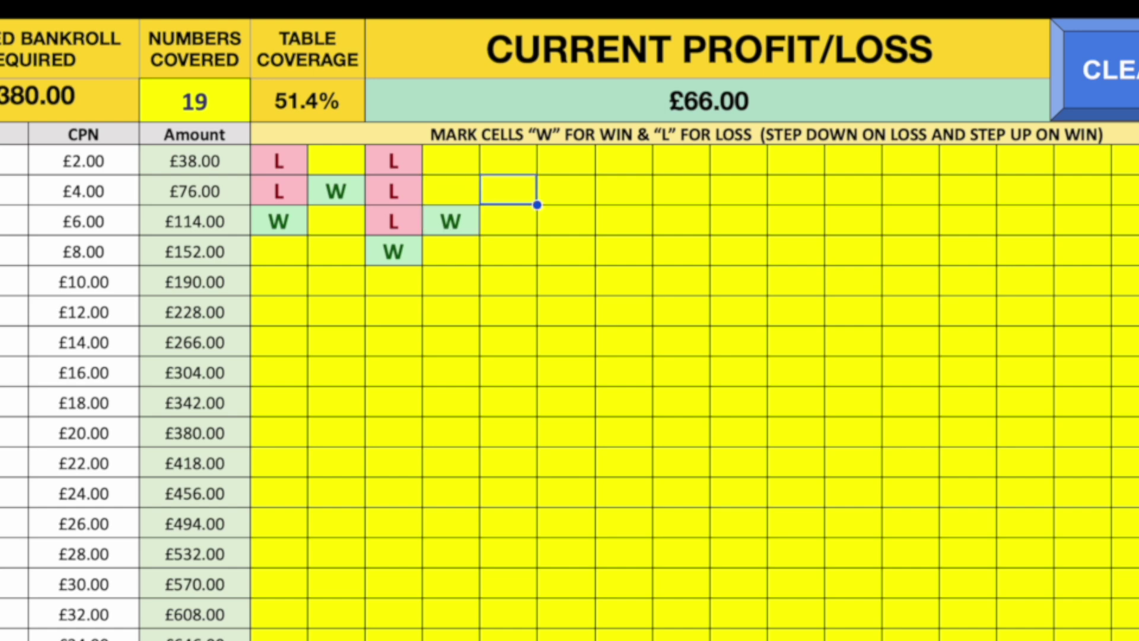
type("W")
key("Right")
Mark two consecutive wins (W) on the Initial Bet row in J8 and K8.
key("Up")
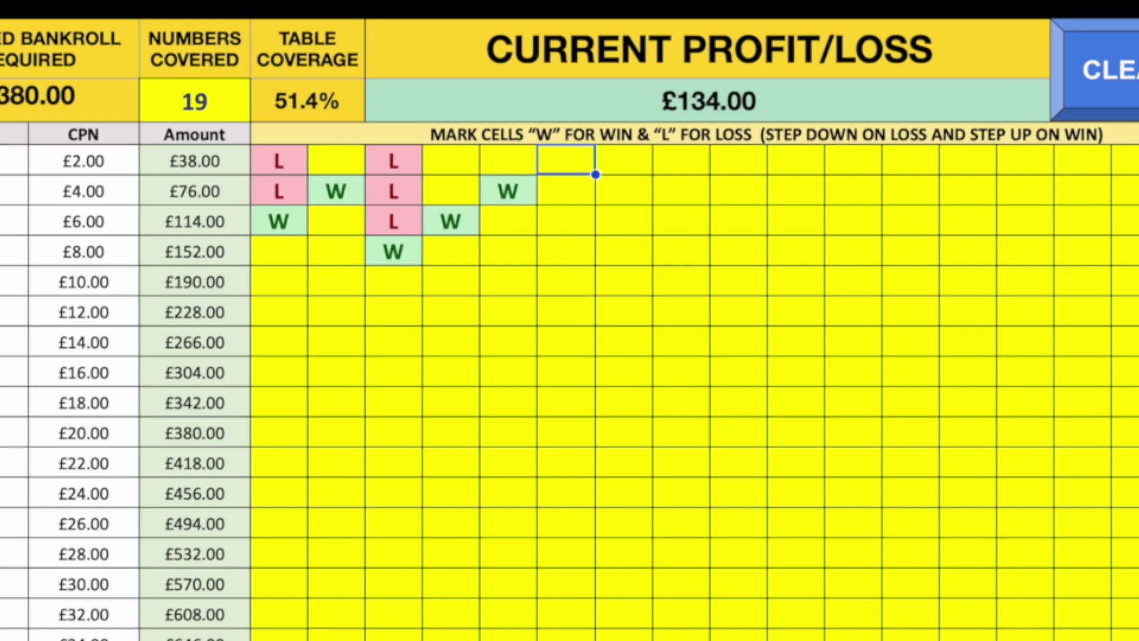
type("W")
key("Right")
type("W")
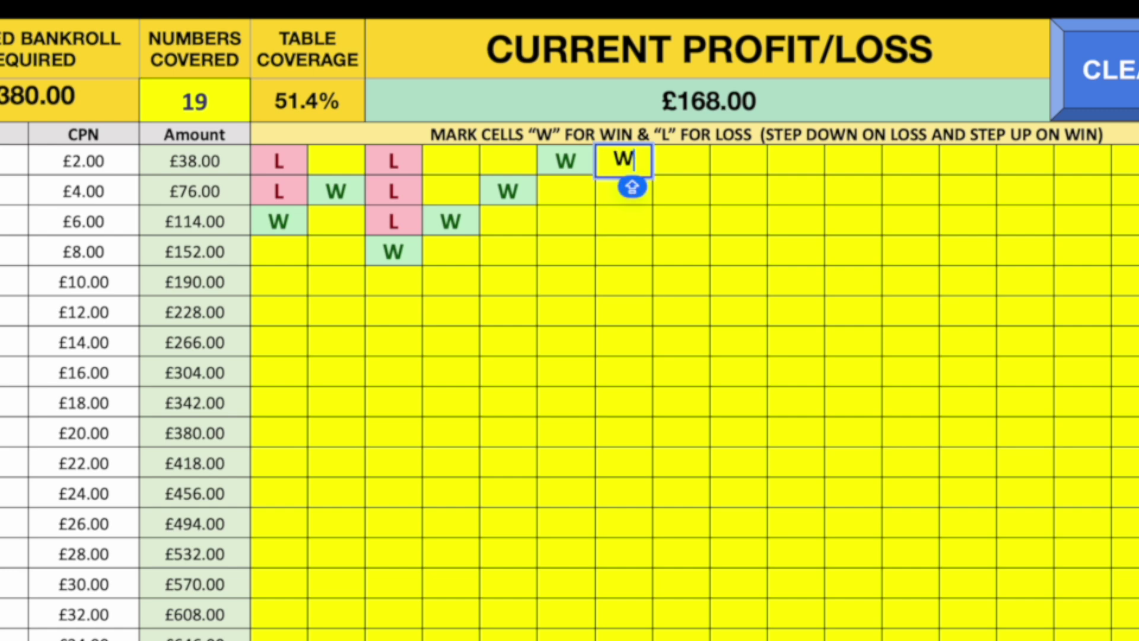
key("Right")
Record losses (L) in L8 to L10 and wins (W) in L11 and M10.
type("L")
key("Return")
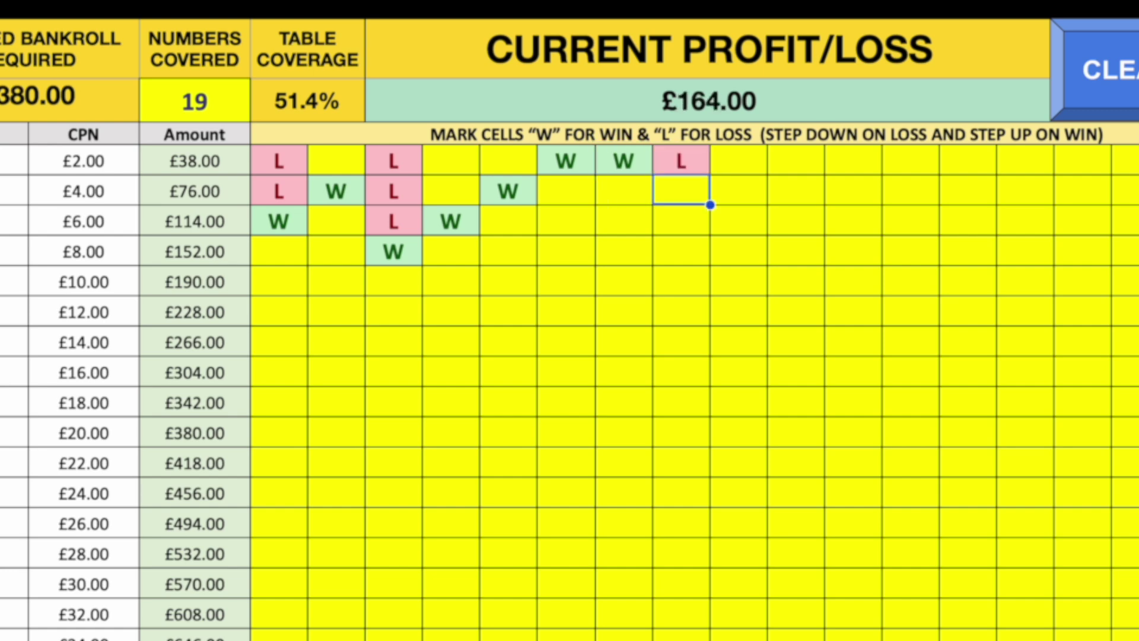
type("L")
key("Return")
type("L")
key("Return")
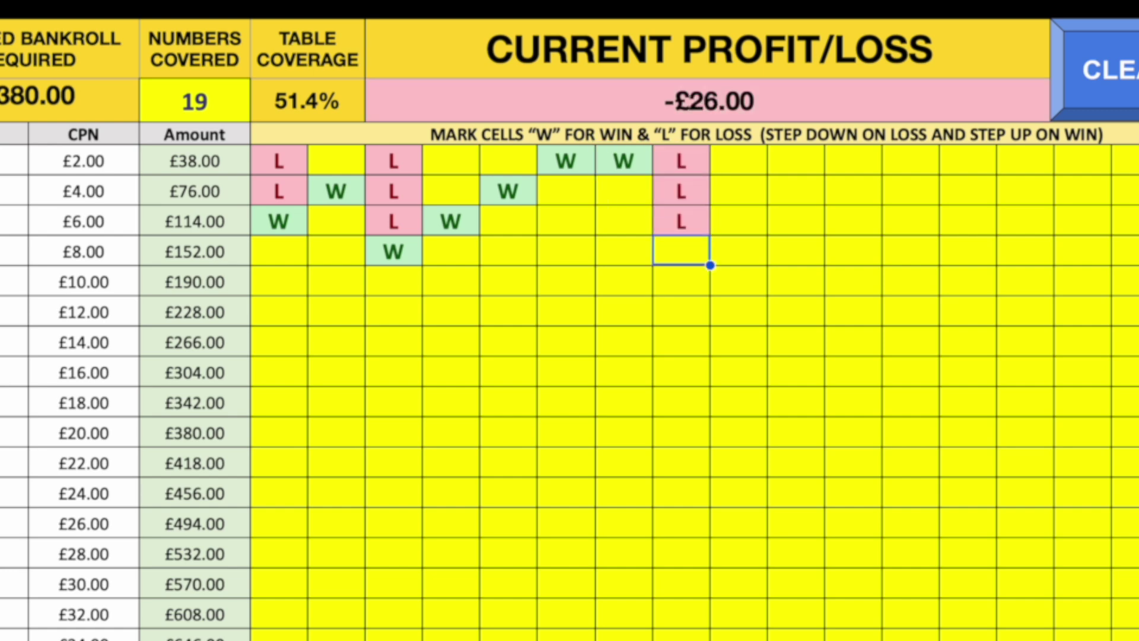
type("W")
key("Up")
key("Right")
type("W")
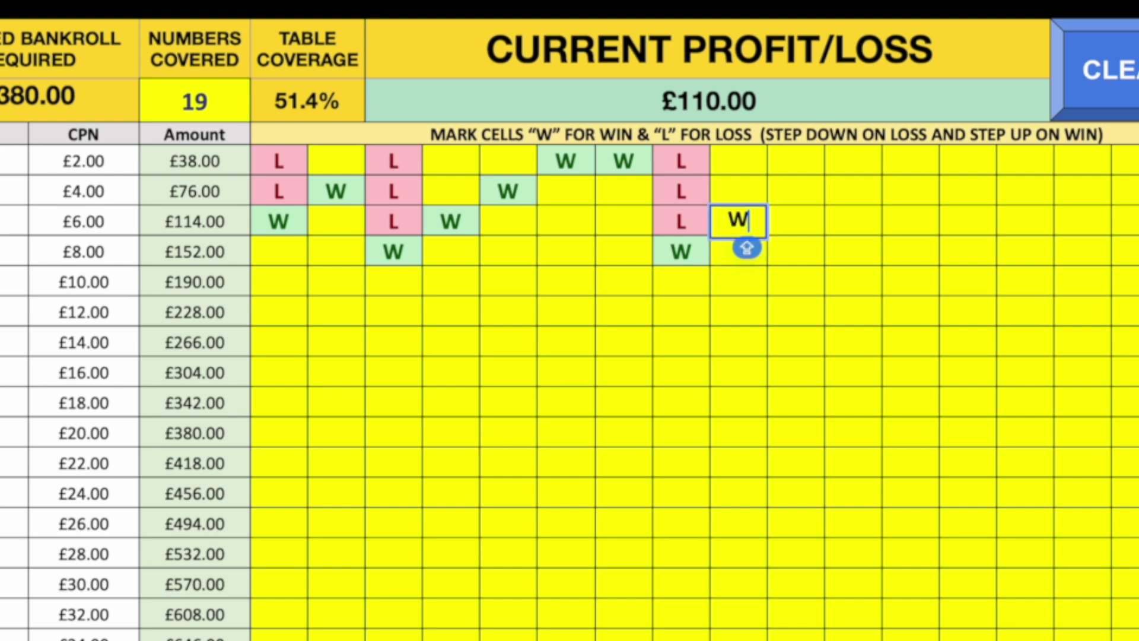
key("Up")
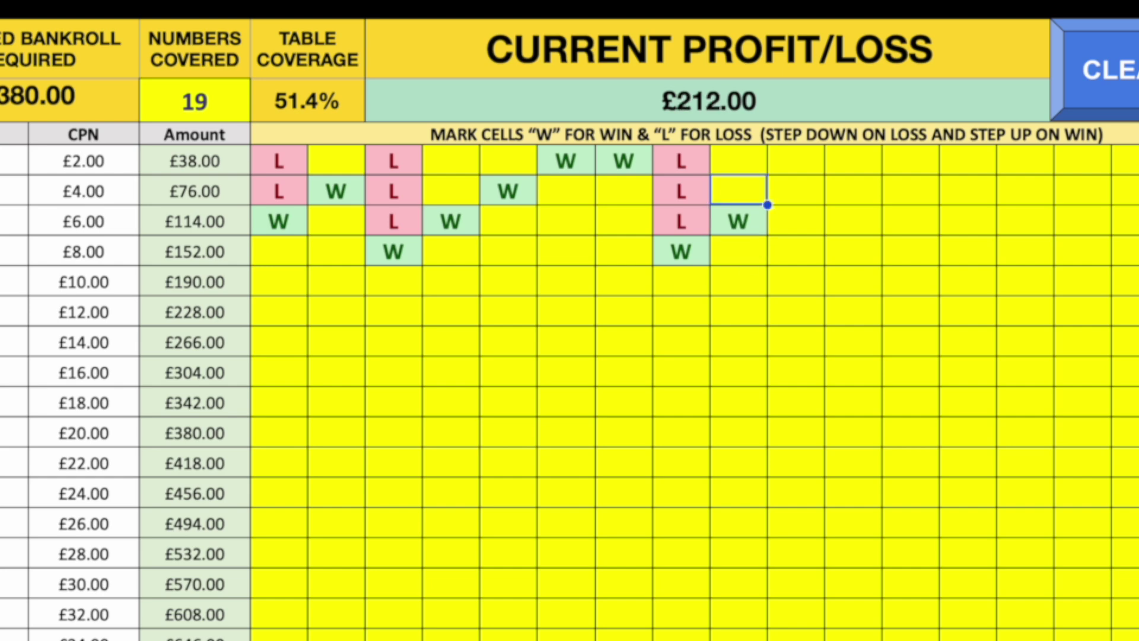
Leave M9 empty and mark a loss (L) in N9 and wins (W) in N10 and O9.
type("L")
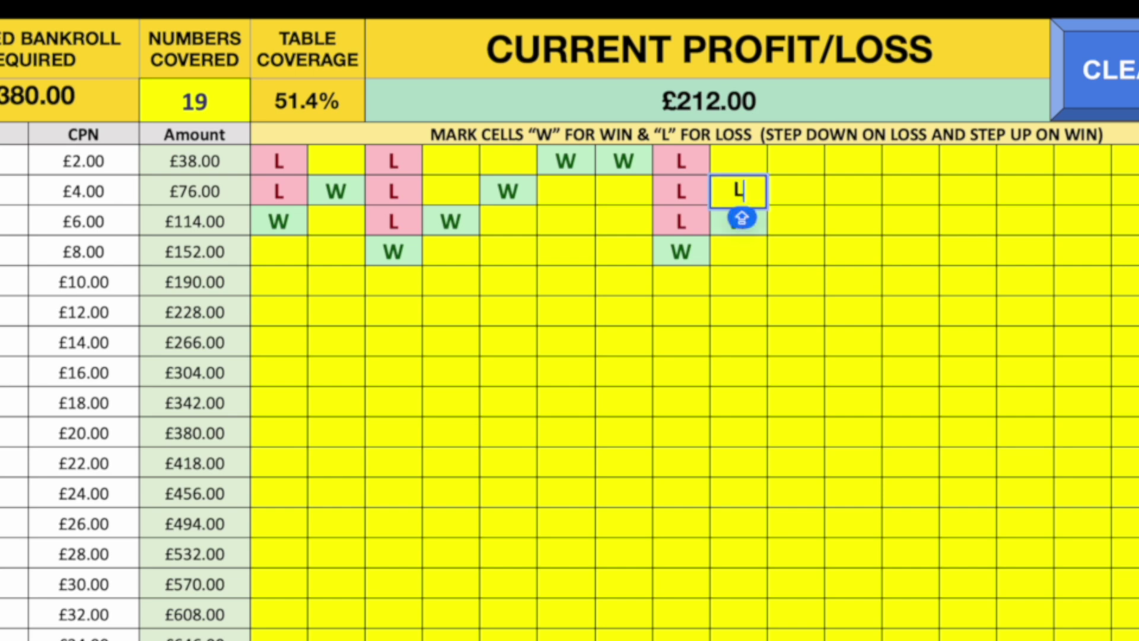
key("BackSpace")
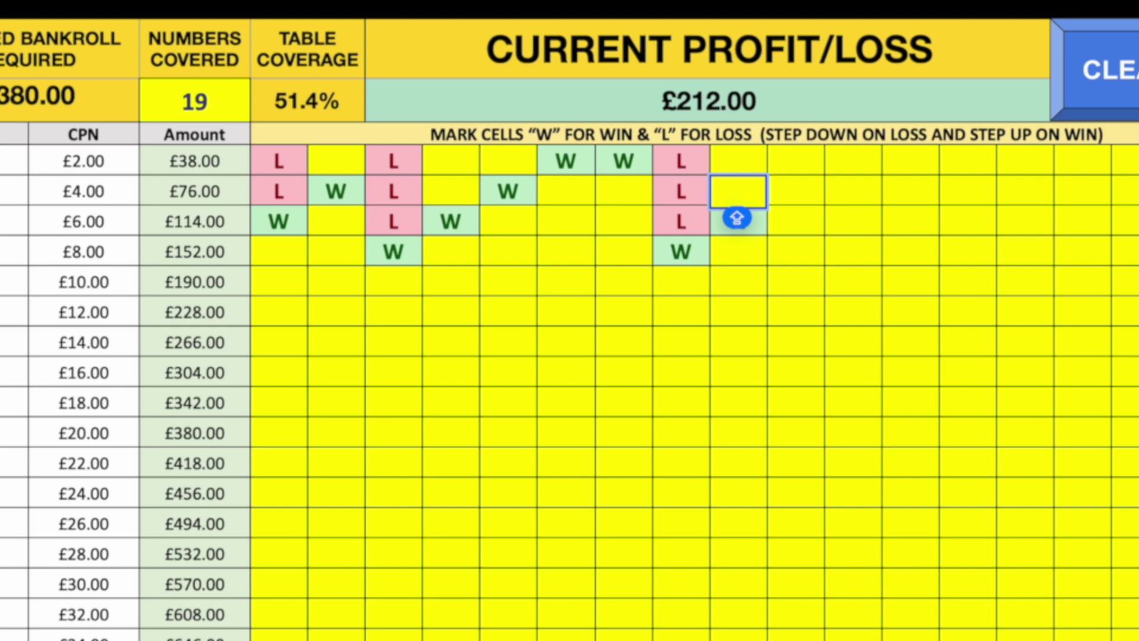
key("Tab")
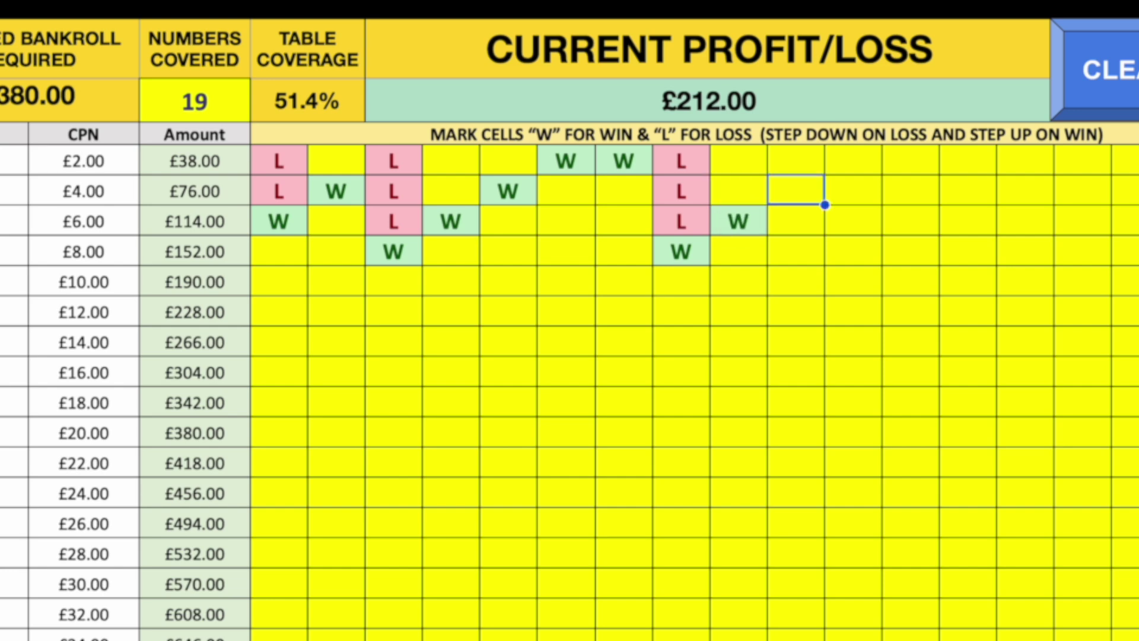
type("L")
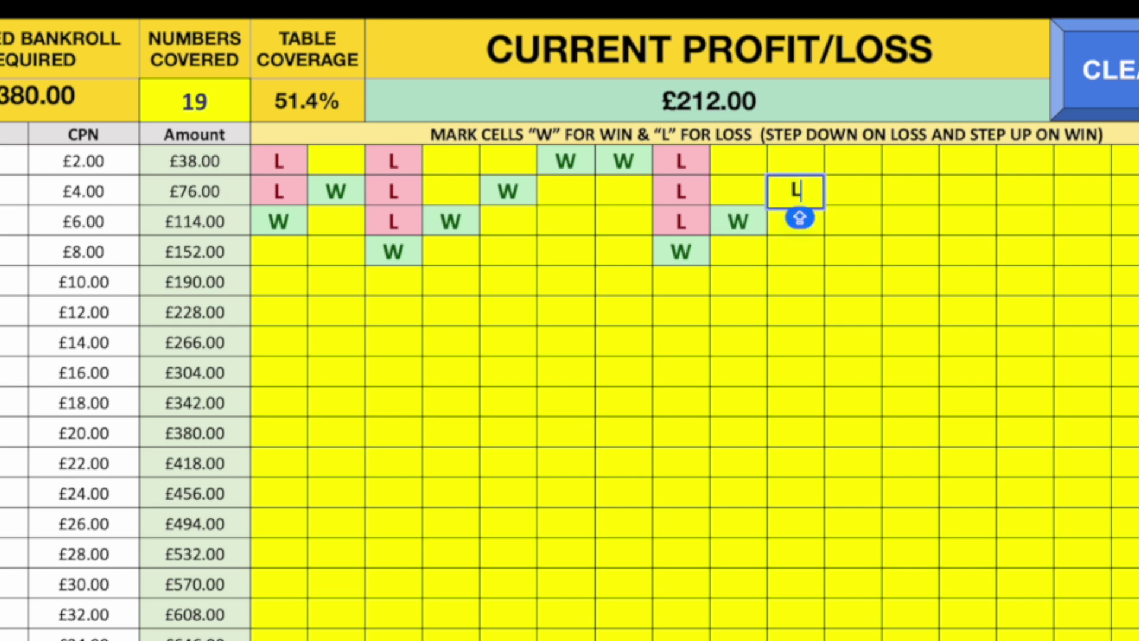
key("Return")
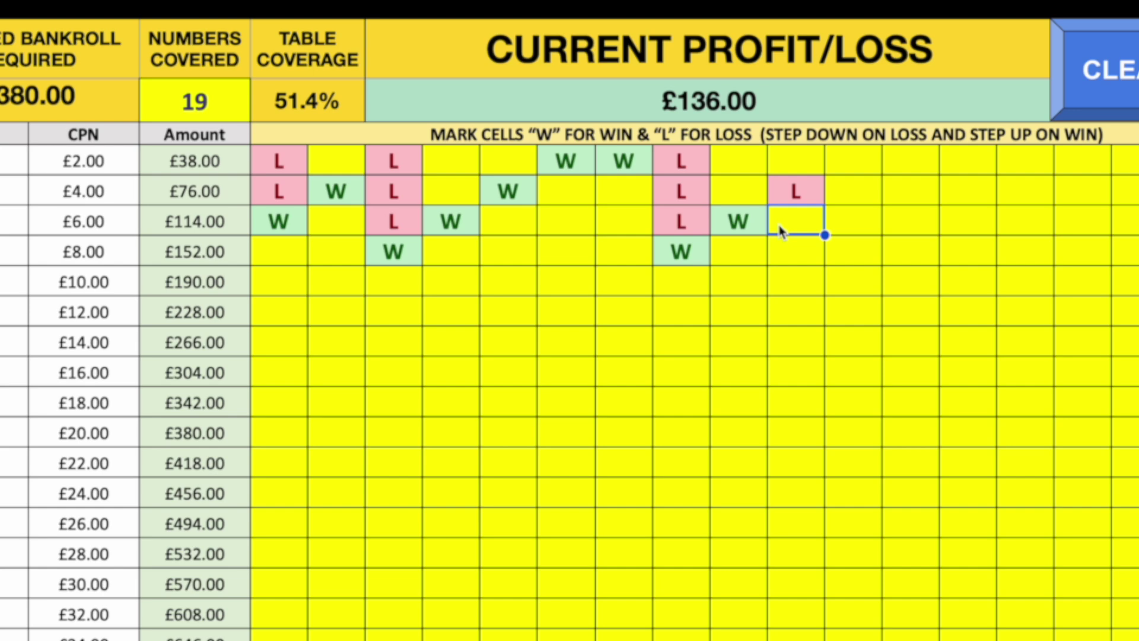
type("W")
key("Tab")
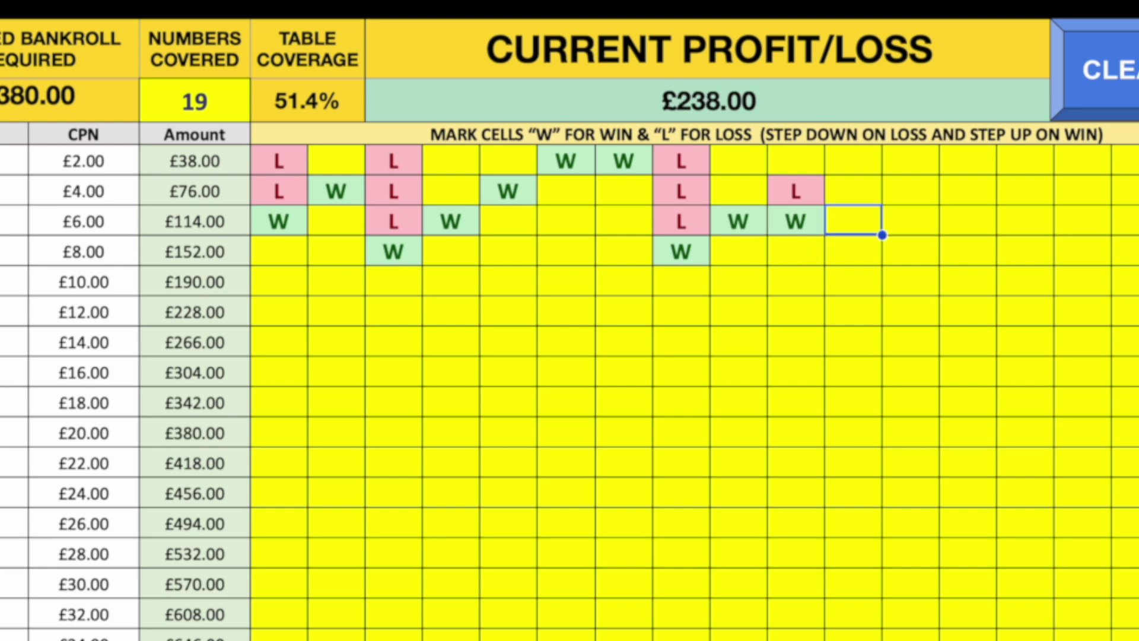
key("Up")
type("W")
key("Tab")
Record two losses (L) in P8 and P9 and a win (W) in P10.
key("Up")
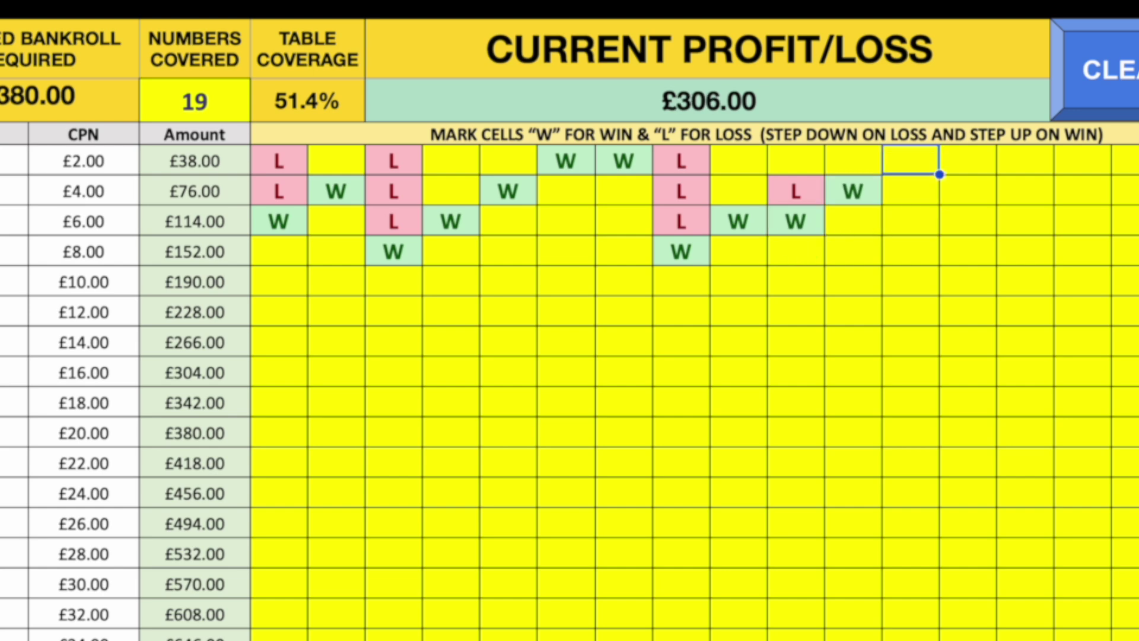
type("L")
key("Tab")
key("Left")
key("Down")
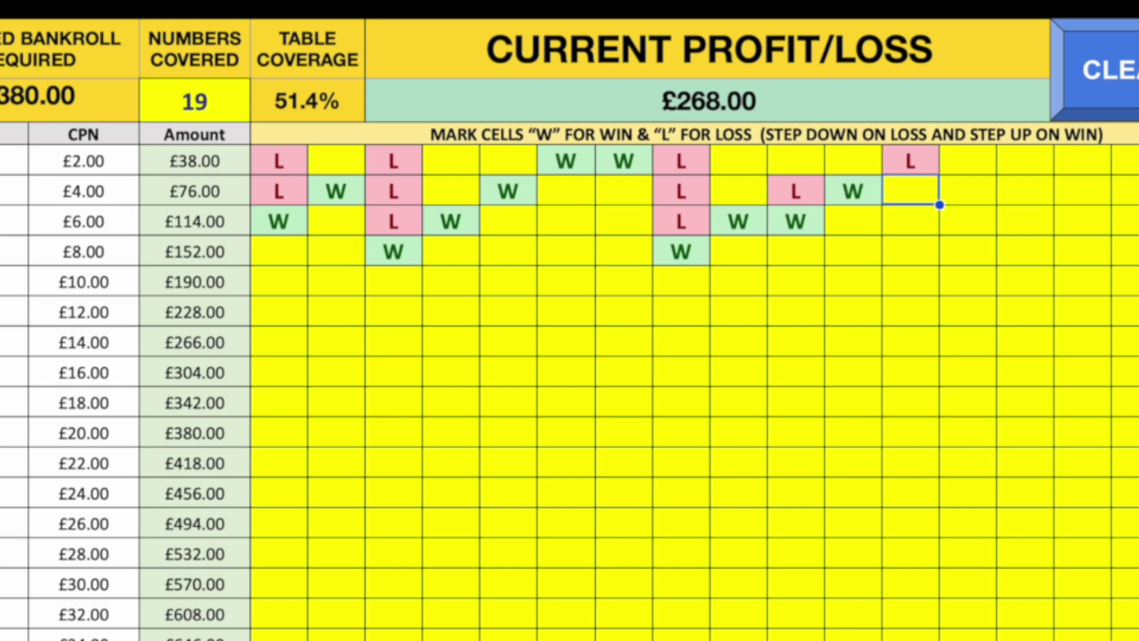
type("L")
key("Down")
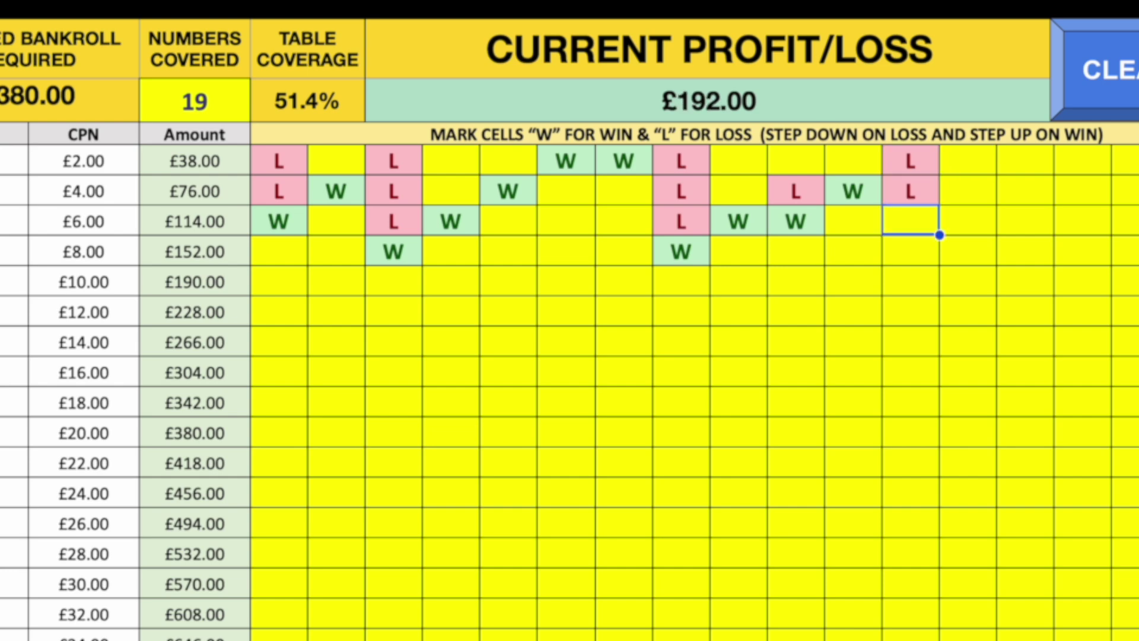
type("W")
key("Tab")
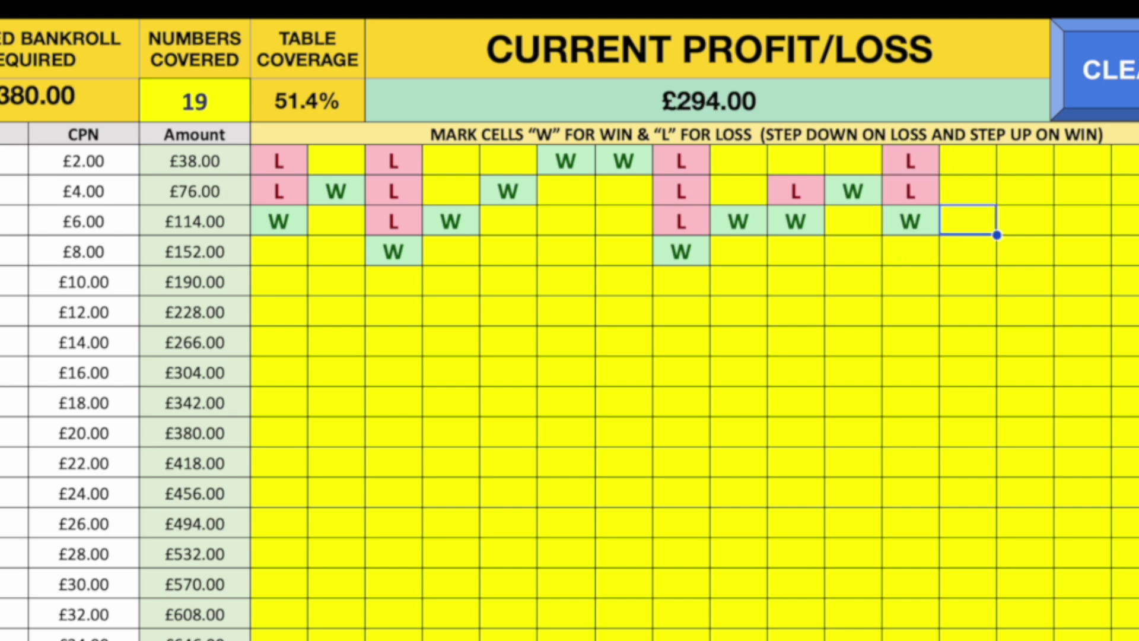
Mark wins (W) in Q9 and R8, ending on the Initial Bet row.
key("Up")
type("W")
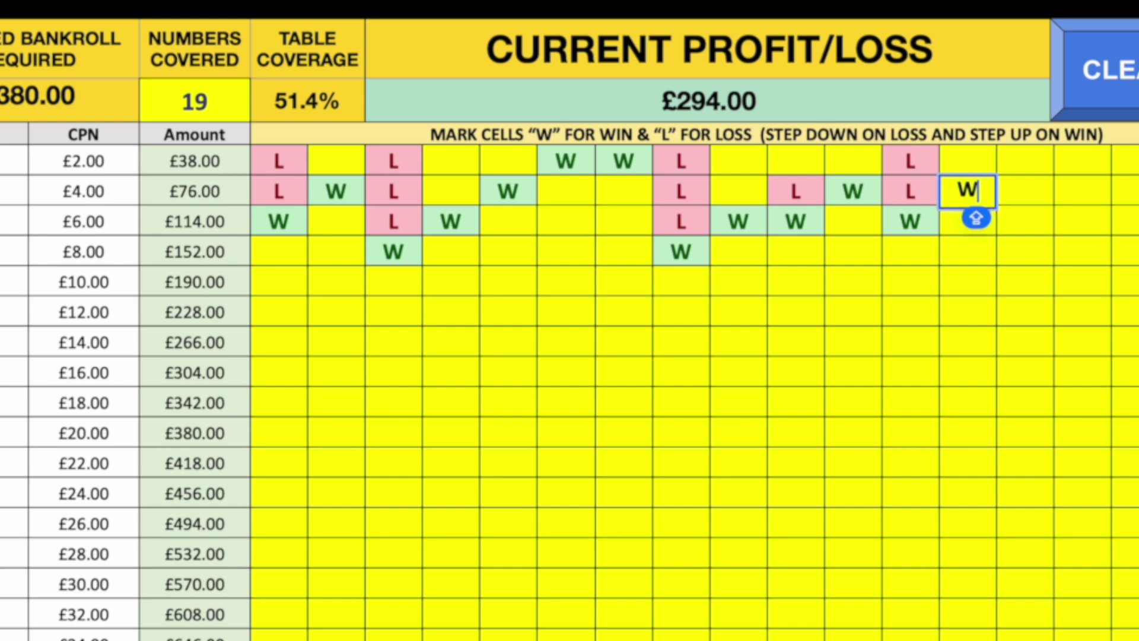
key("Tab")
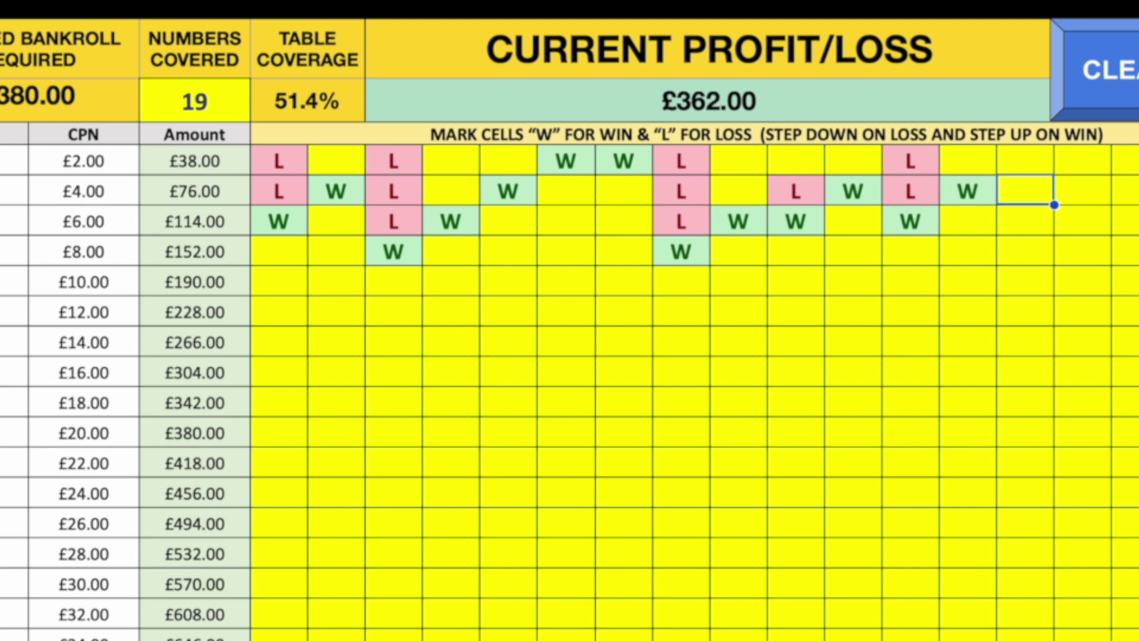
key("Up")
type("W")
key("Tab")
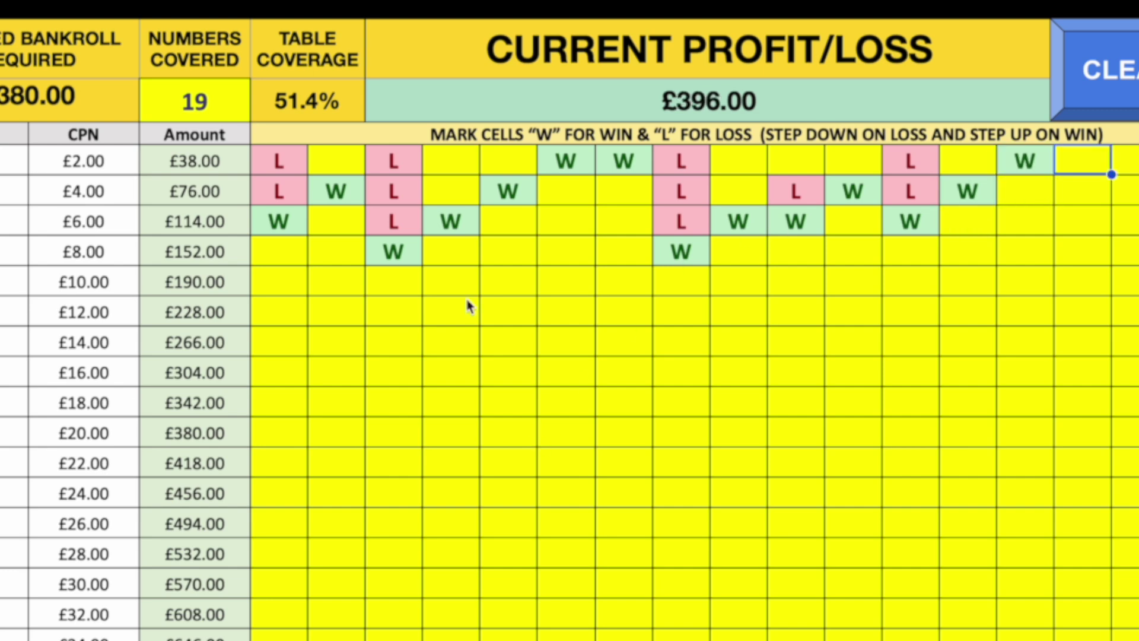
left_click(286, 169)
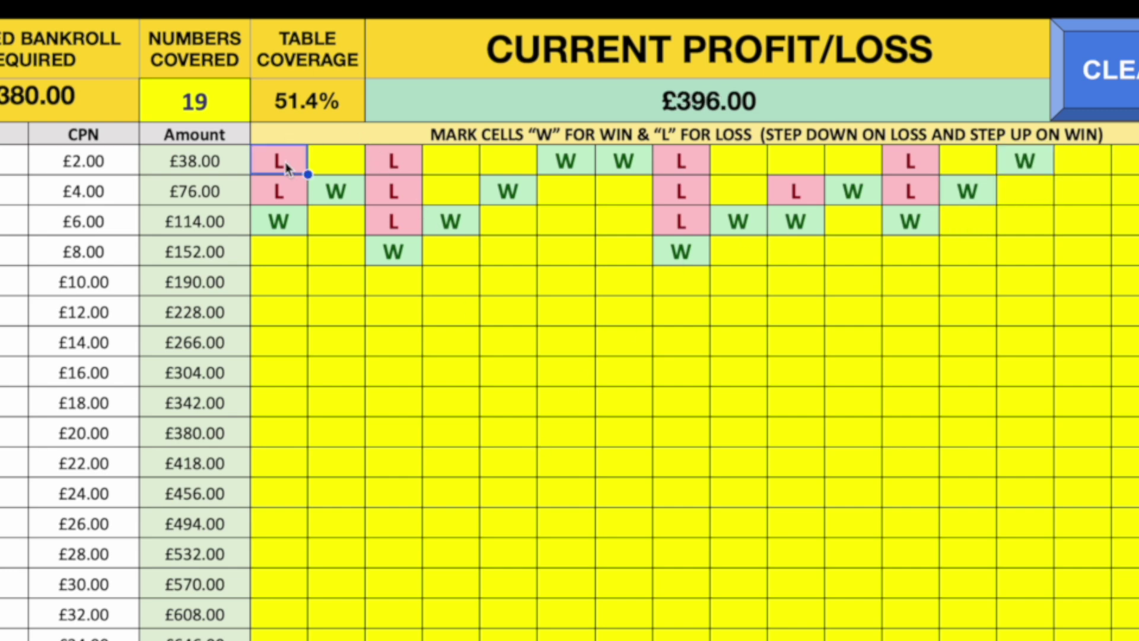
left_click(280, 224)
left_click(343, 187)
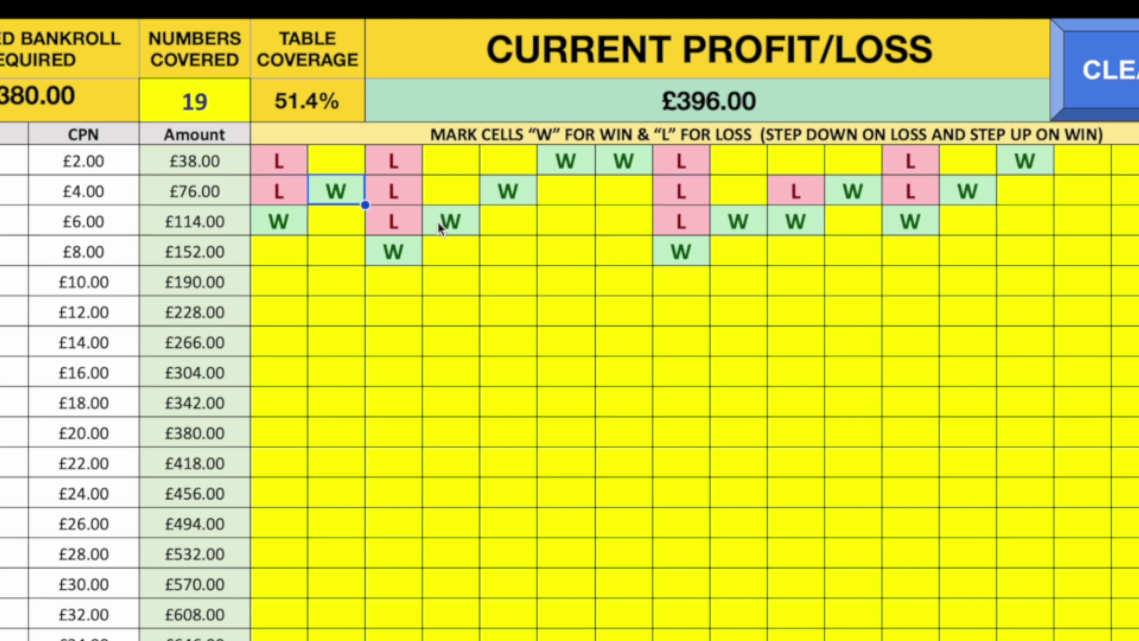
left_click(336, 159)
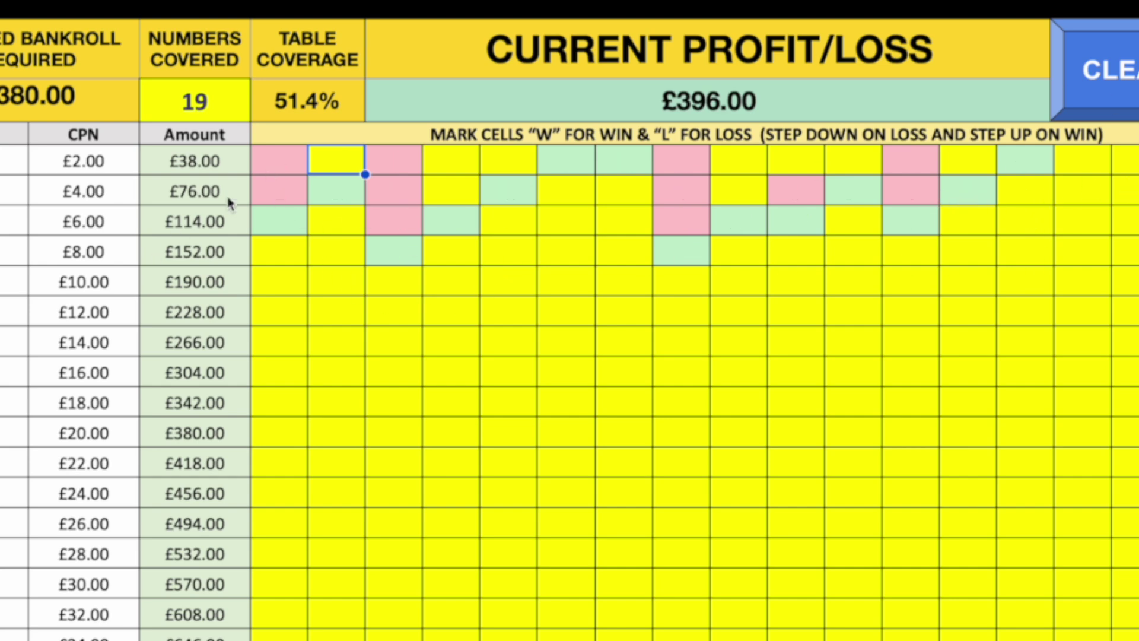
Start a new sequence with losses (L) in E8 to E10 and a win (W) in E11.
left_click(289, 171)
type("L")
key("Return")
type("L")
key("Return")
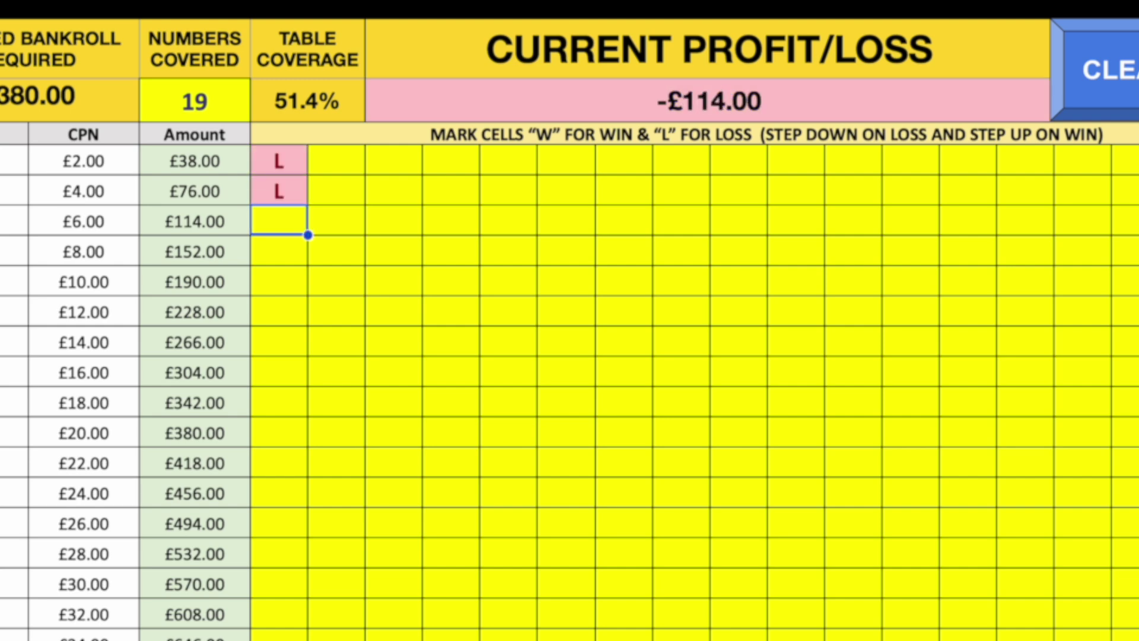
type("L")
key("Return")
type("W")
key("Right")
Record a win (W) in F10 and a loss (L) in F9.
key("Up")
key("Up")
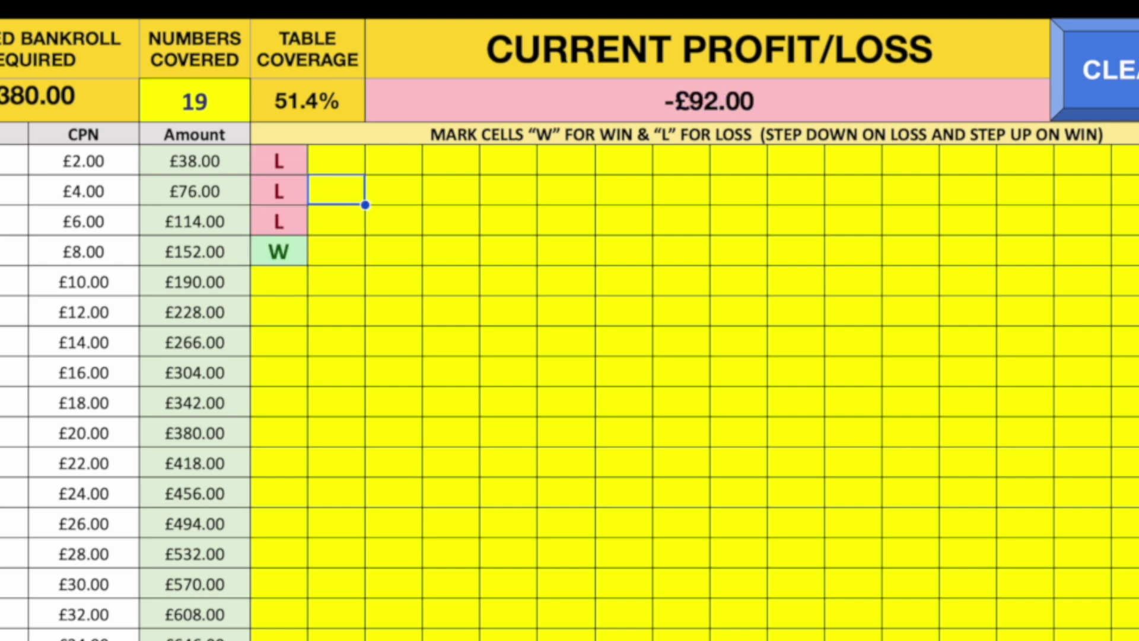
key("Down")
type("W")
key("Up")
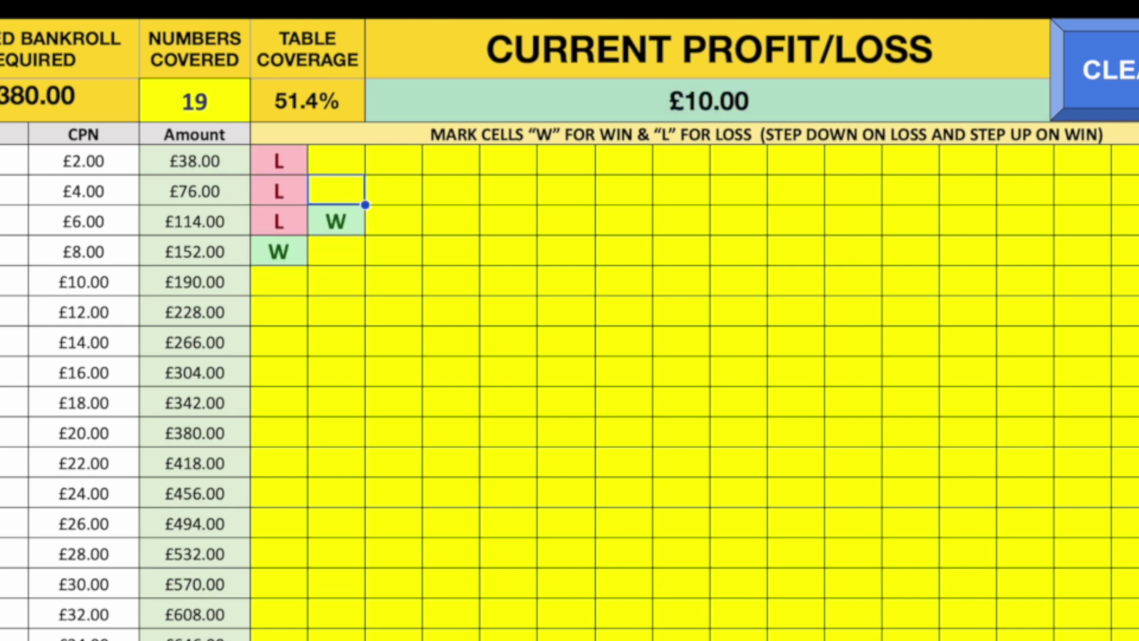
type("L")
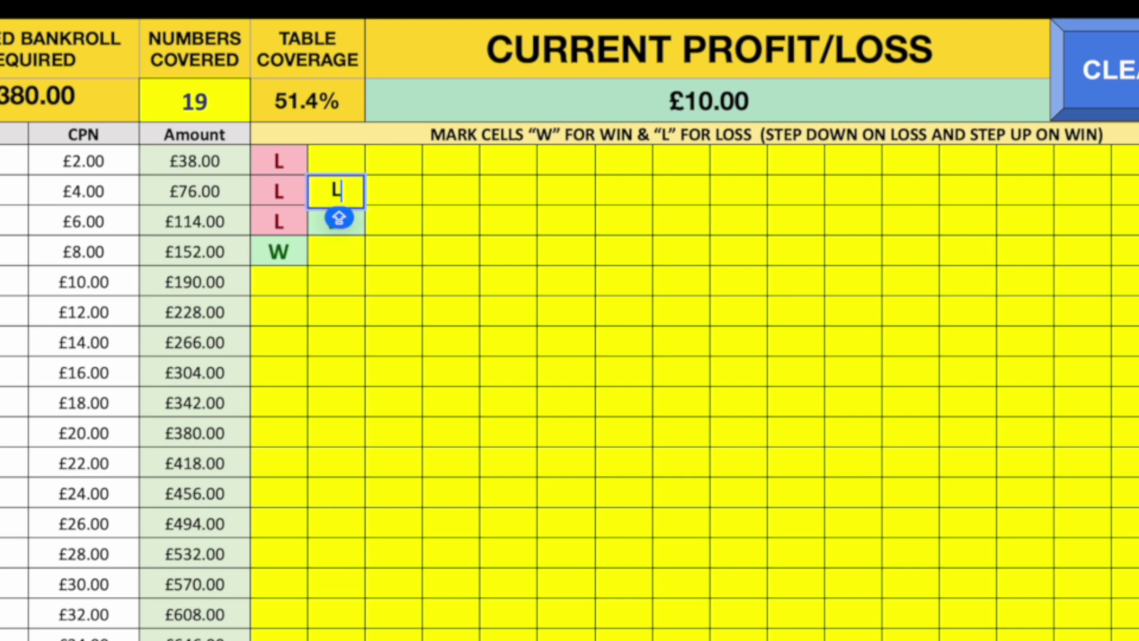
key("Tab")
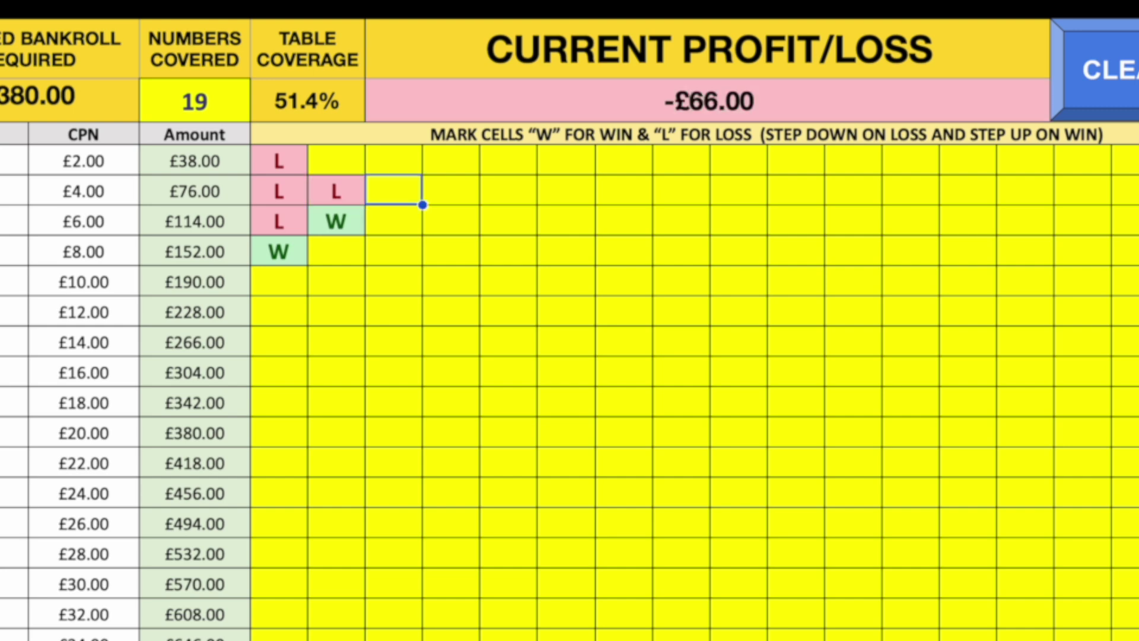
Record a loss (L) in G10 and wins (W) in G11 and H10.
key("Down")
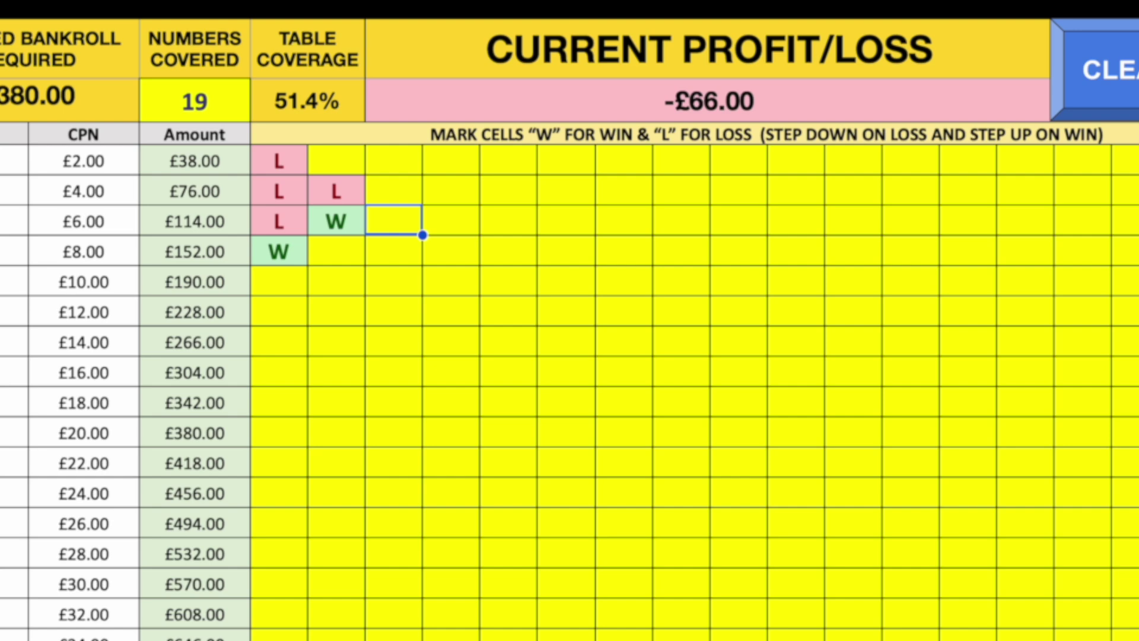
type("L")
key("Return")
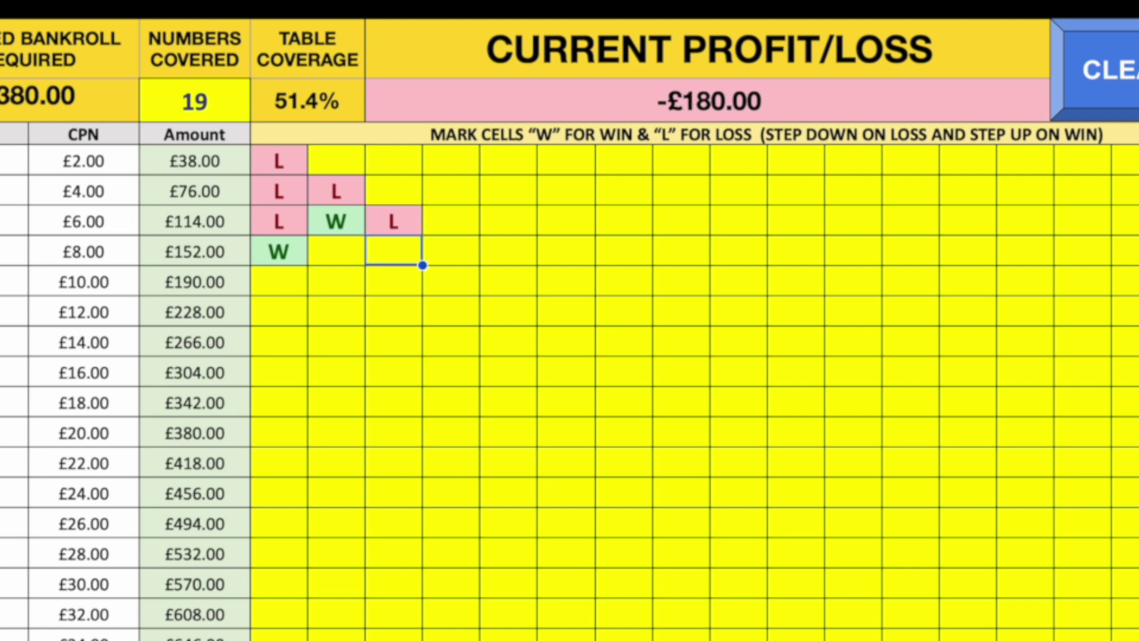
type("W")
key("Up")
key("Right")
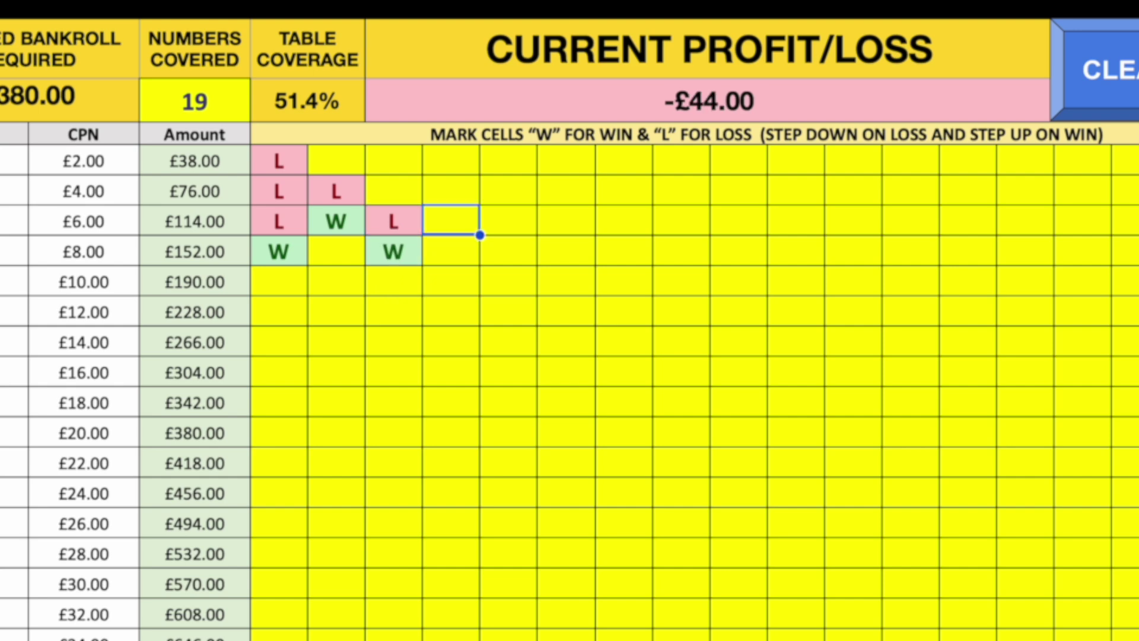
type("W")
key("Up")
type("W")
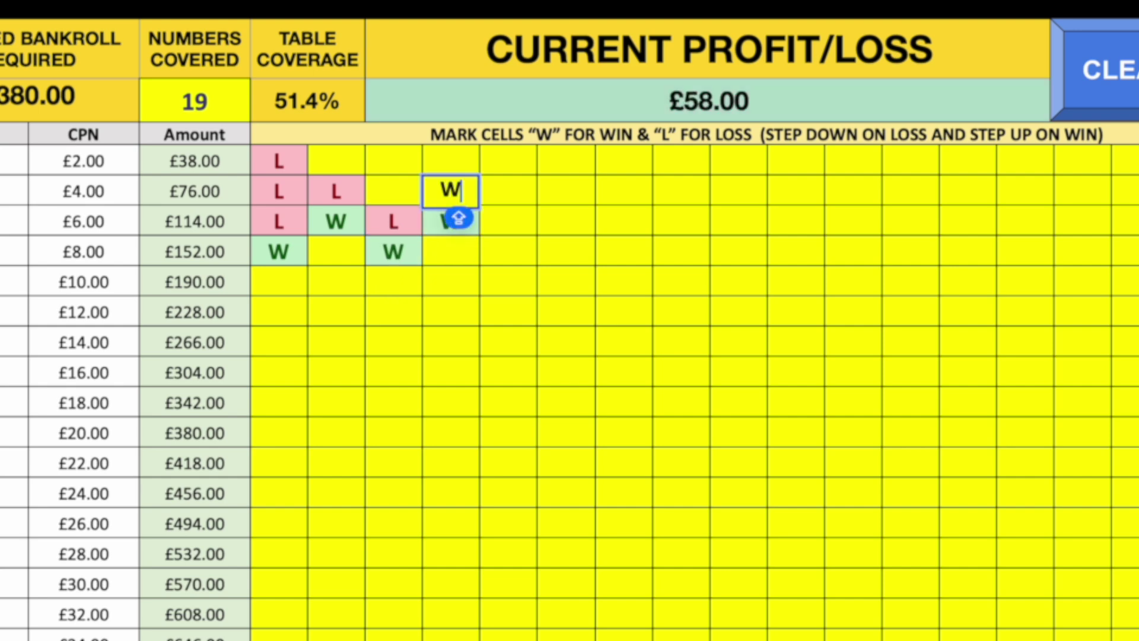
key("Up")
type("L")
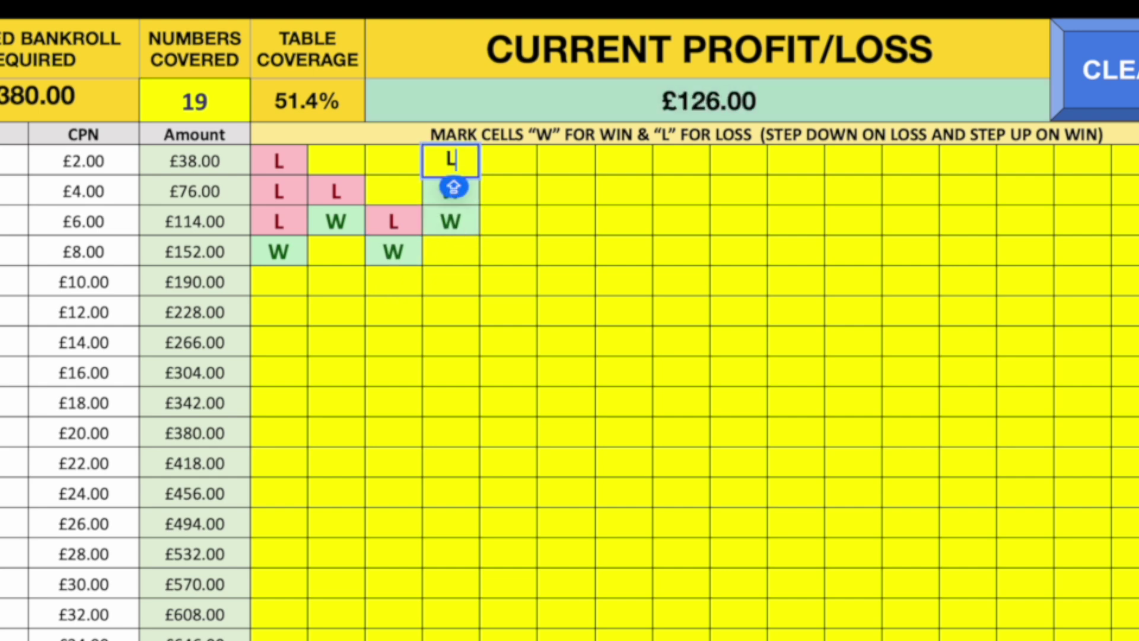
key("Right")
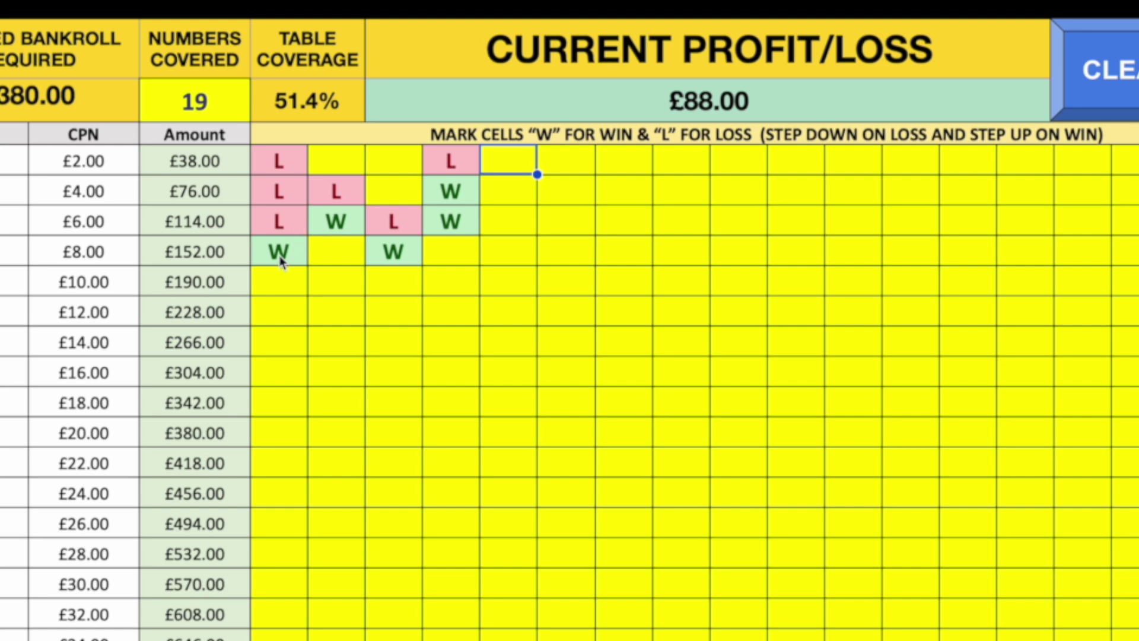
left_click(454, 159)
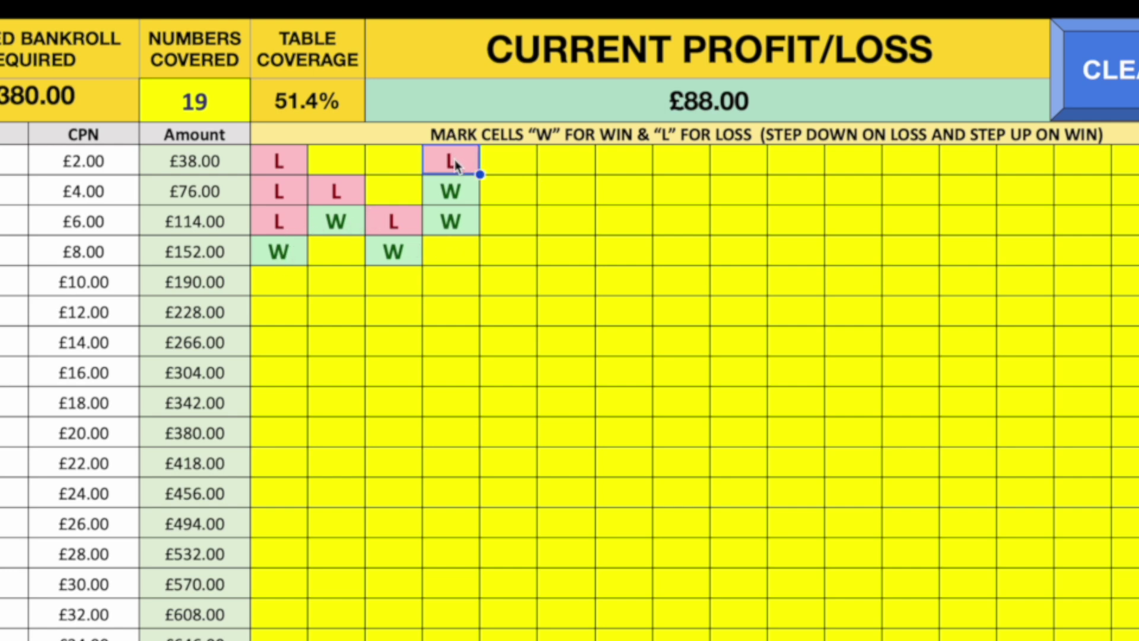
key("Down")
key("Up")
key("BackSpace")
key("Return")
key("BackSpace")
Record a win (W) in I9, on the £4.00 row.
key("Right")
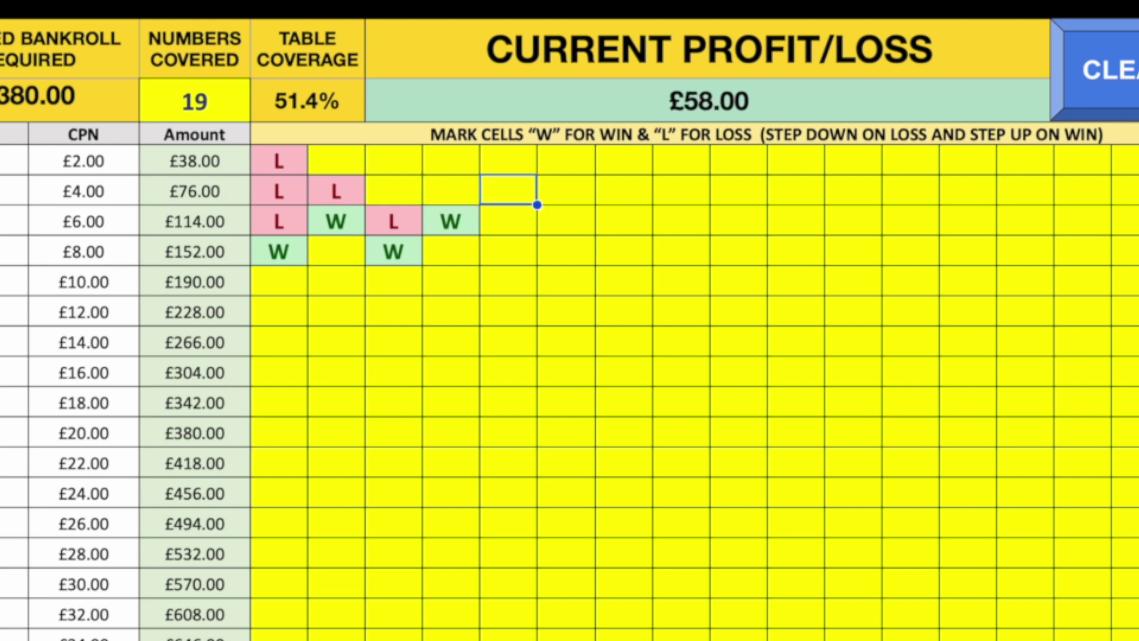
type("W")
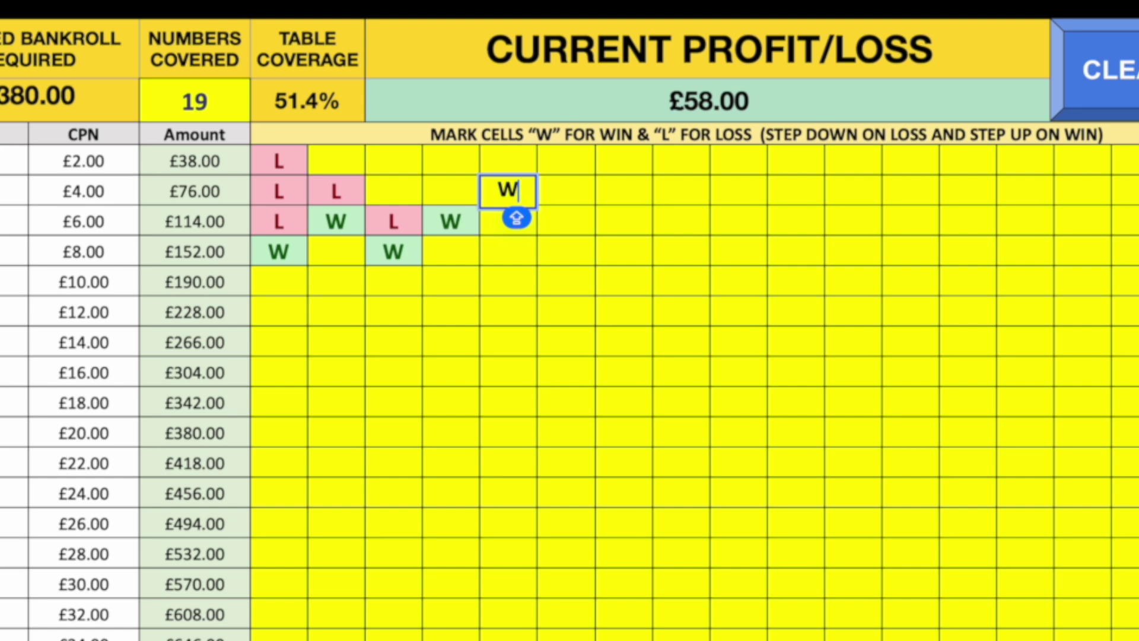
key("Tab")
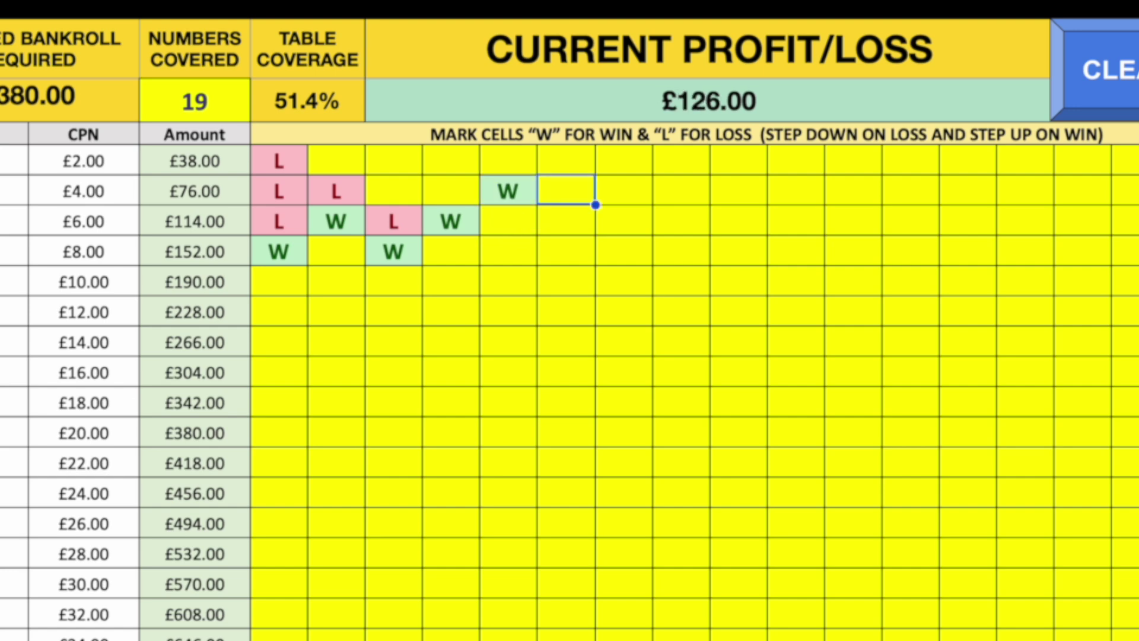
Record losses (L) in J8 and J9 and a win (W) in J10.
key("Up")
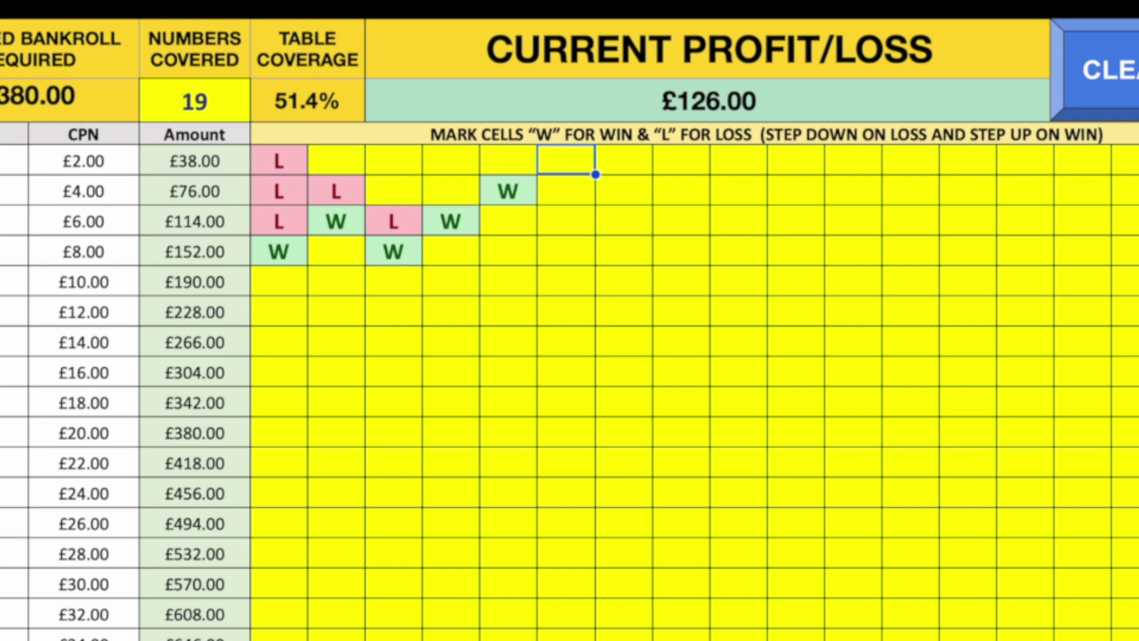
type("L")
key("Return")
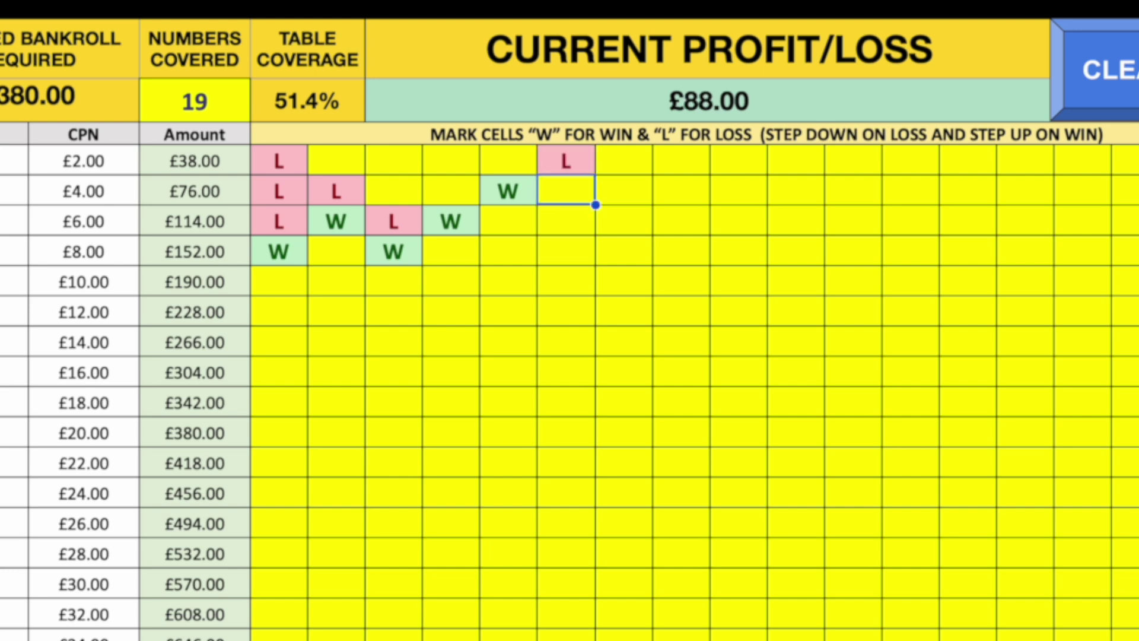
type("L")
key("Return")
type("W")
key("Tab")
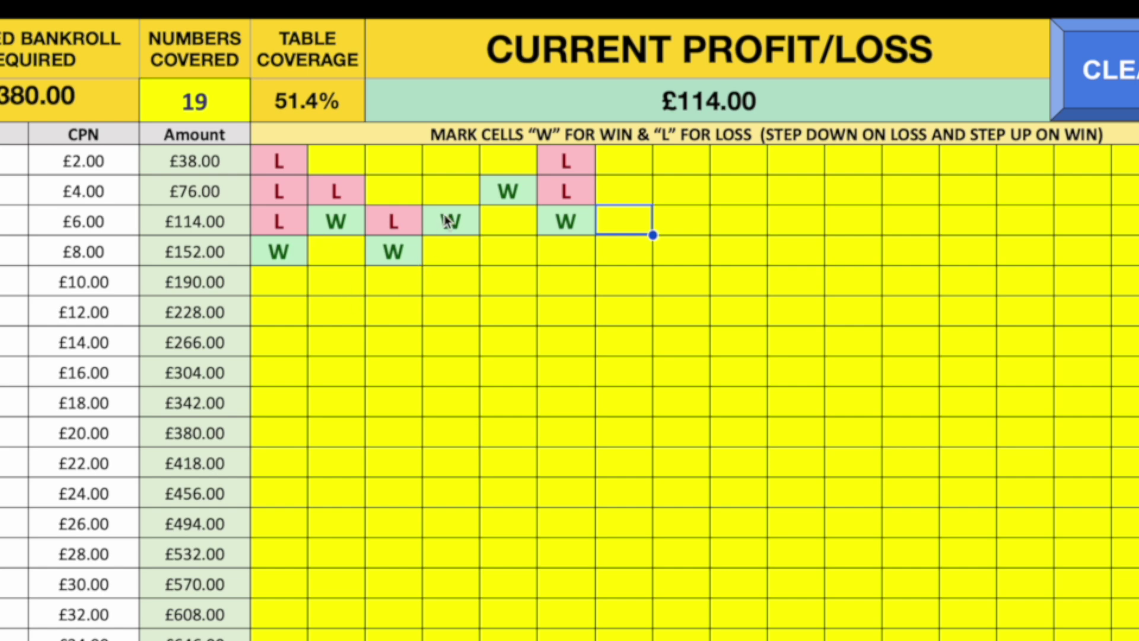
Examine the latest sequence in column J and each winning cell from column E through column J.
left_click_drag(573, 164, 572, 201)
left_click(572, 225)
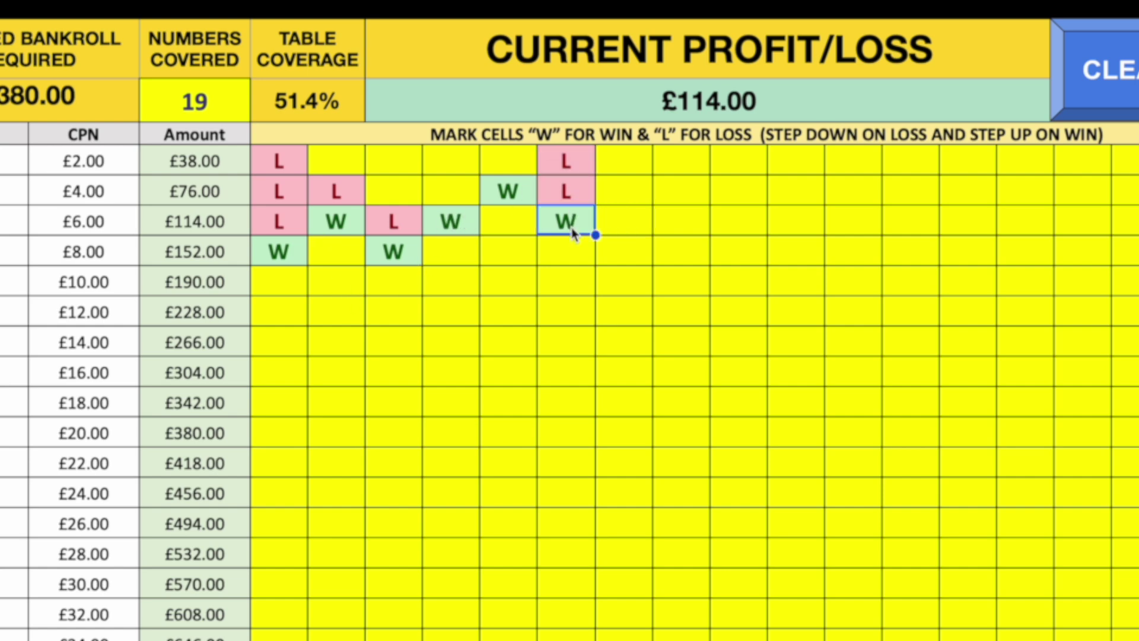
left_click(282, 260)
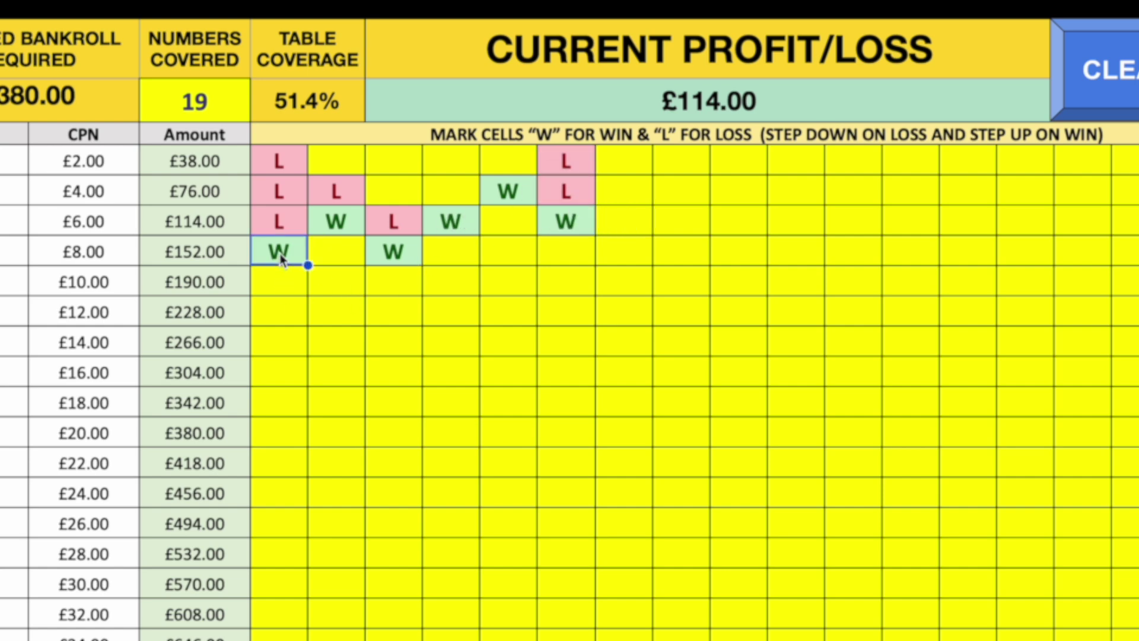
left_click(338, 223)
left_click(395, 260)
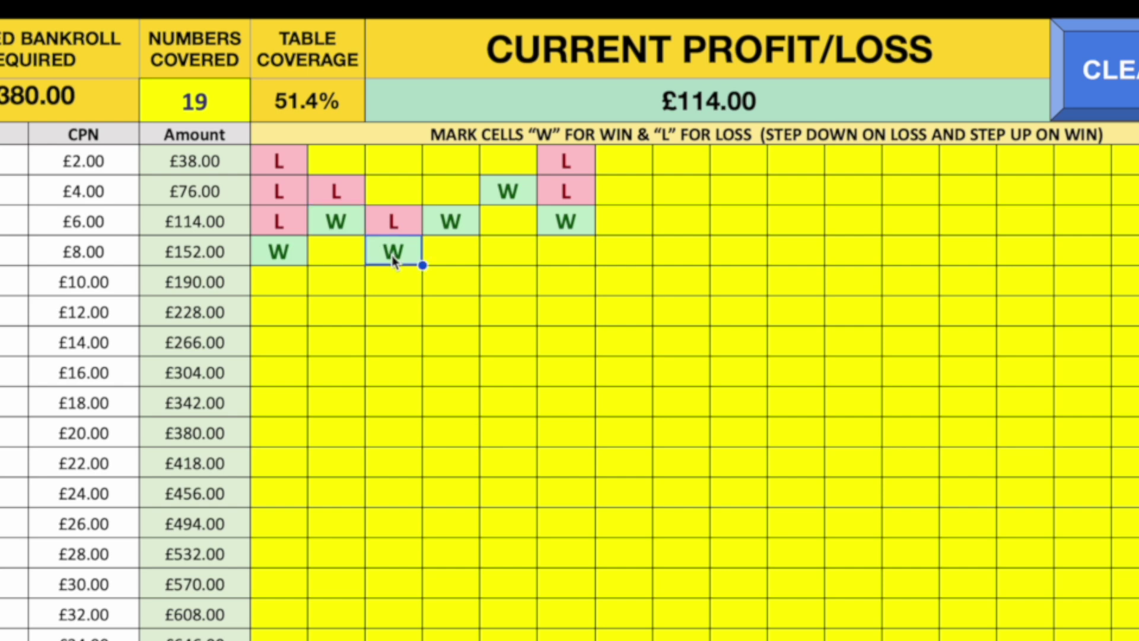
left_click(454, 230)
left_click(516, 203)
left_click(568, 223)
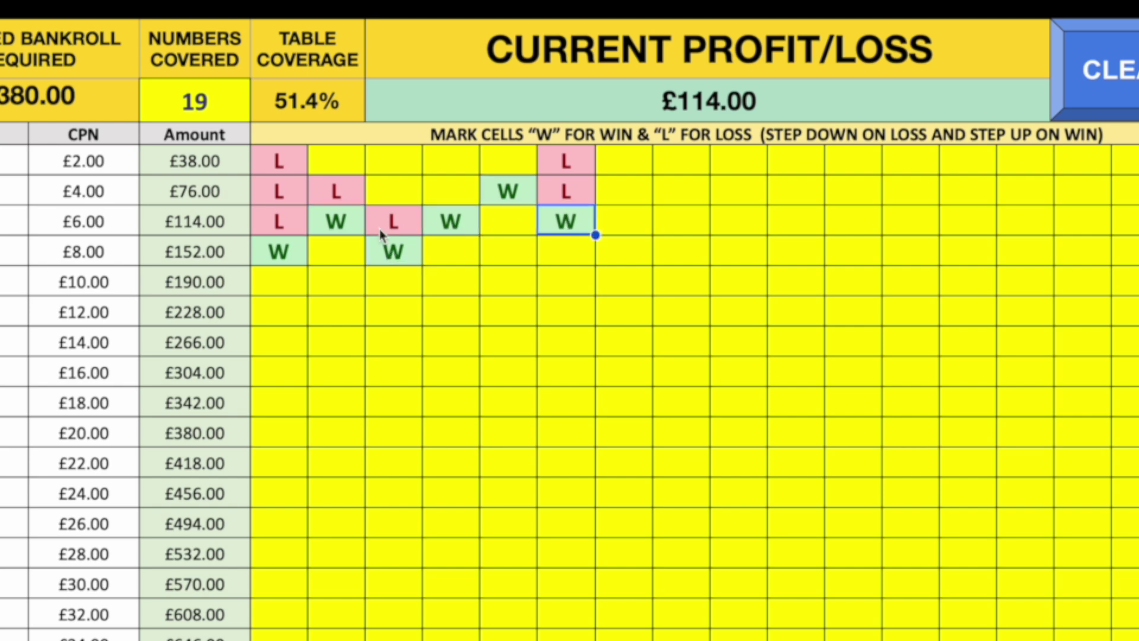
Examine the betting sequence column by column, from column E through column J.
left_click(278, 162)
left_click_drag(279, 161, 284, 252)
left_click_drag(336, 169, 337, 223)
left_click_drag(397, 168, 394, 247)
left_click_drag(449, 171, 451, 262)
left_click_drag(515, 169, 514, 237)
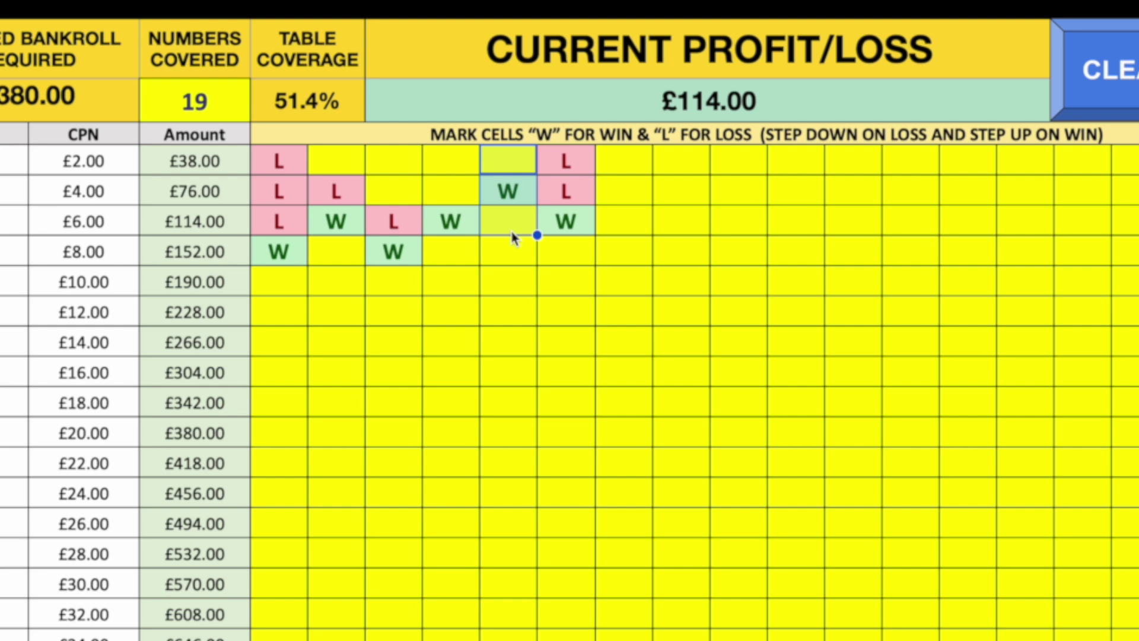
left_click(621, 290)
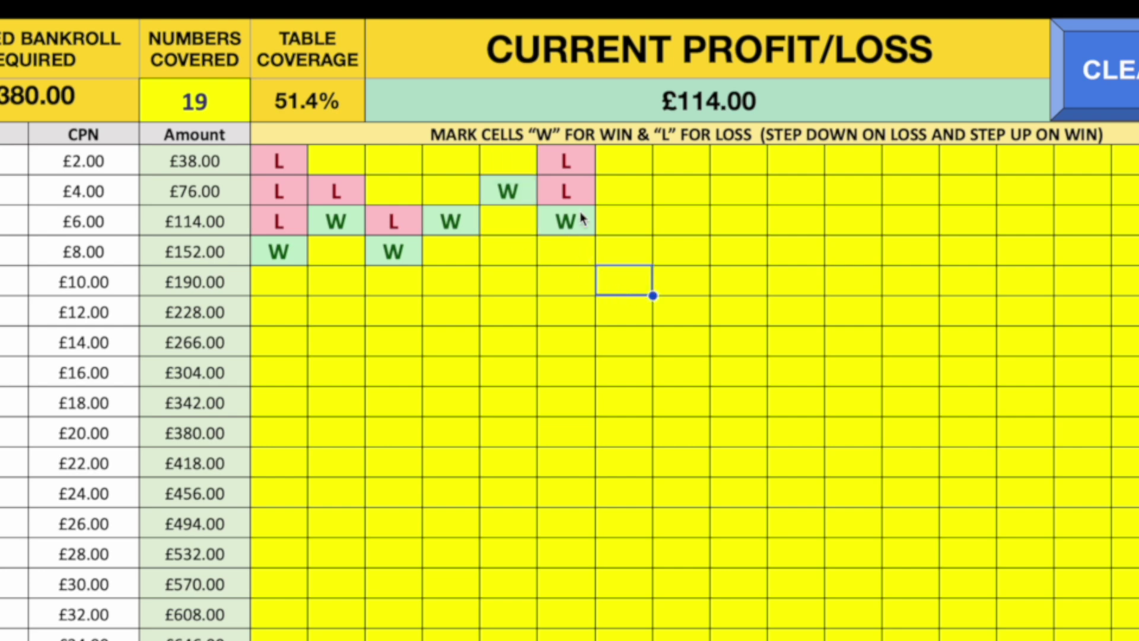
left_click(565, 160)
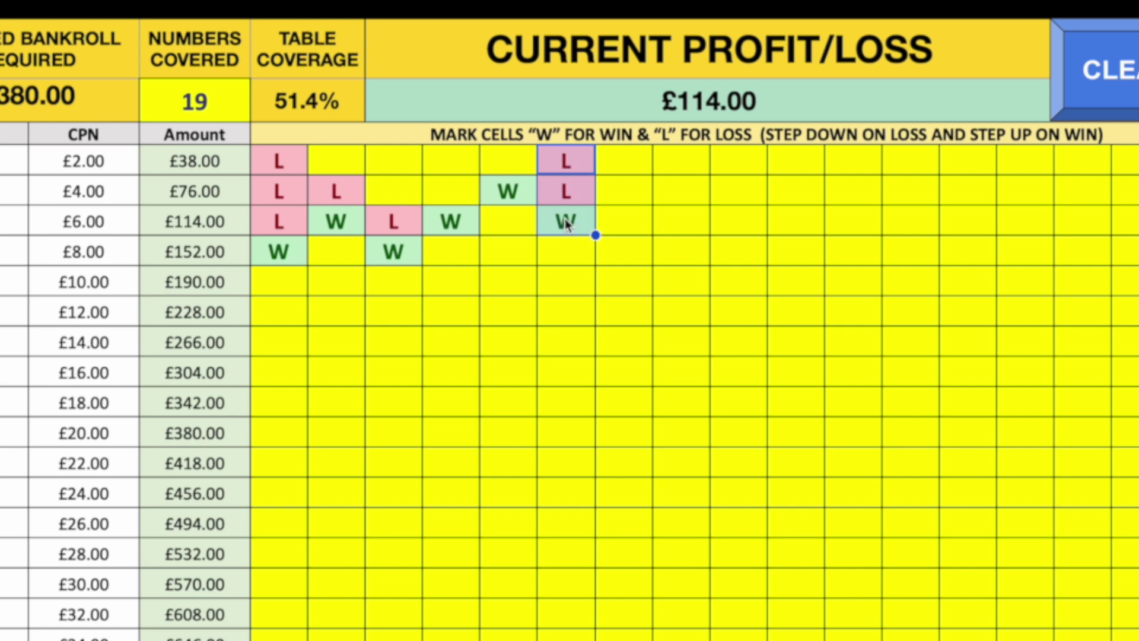
left_click(650, 231)
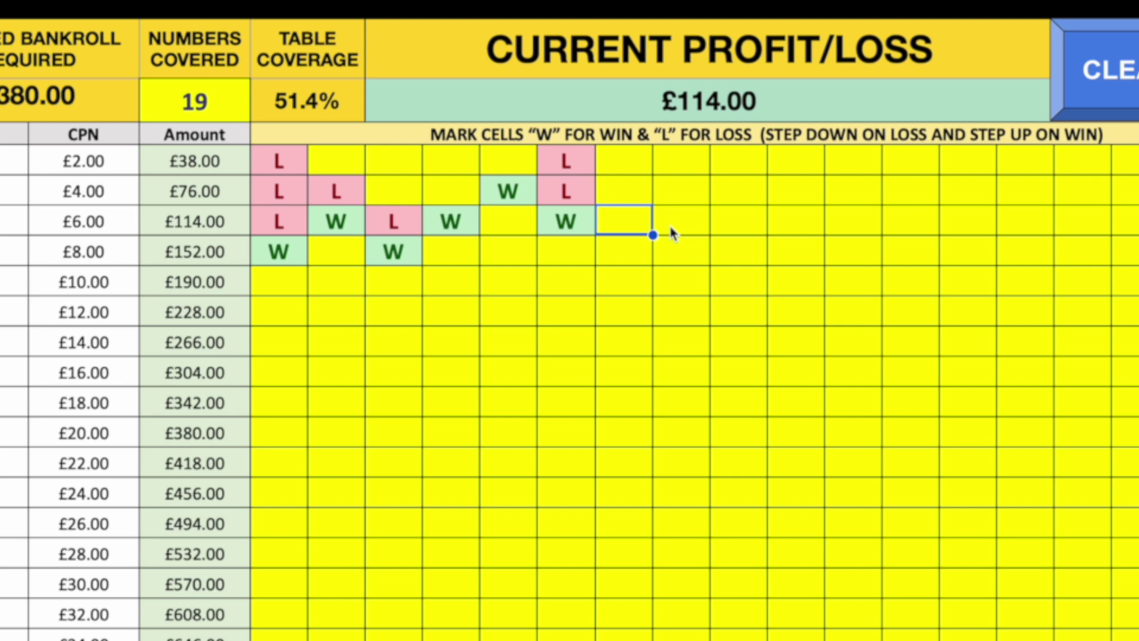
Begin another sequence in the empty grid with losses (L) in E8 to E10 and a win (W) in E11.
left_click(287, 165)
type("L")
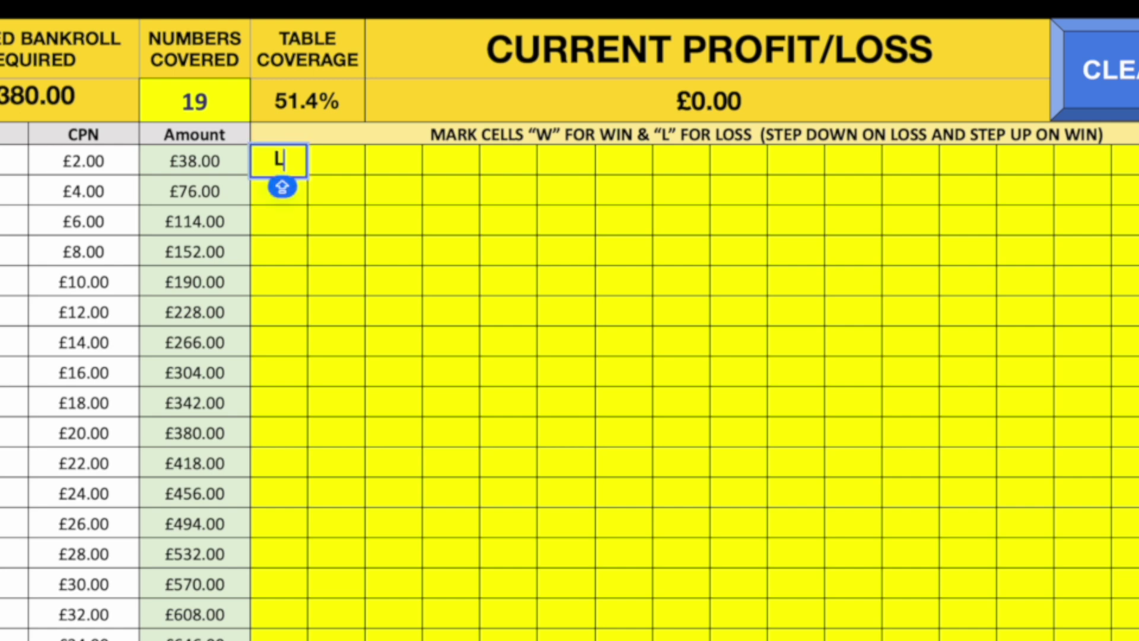
key("Return")
type("L")
key("Return")
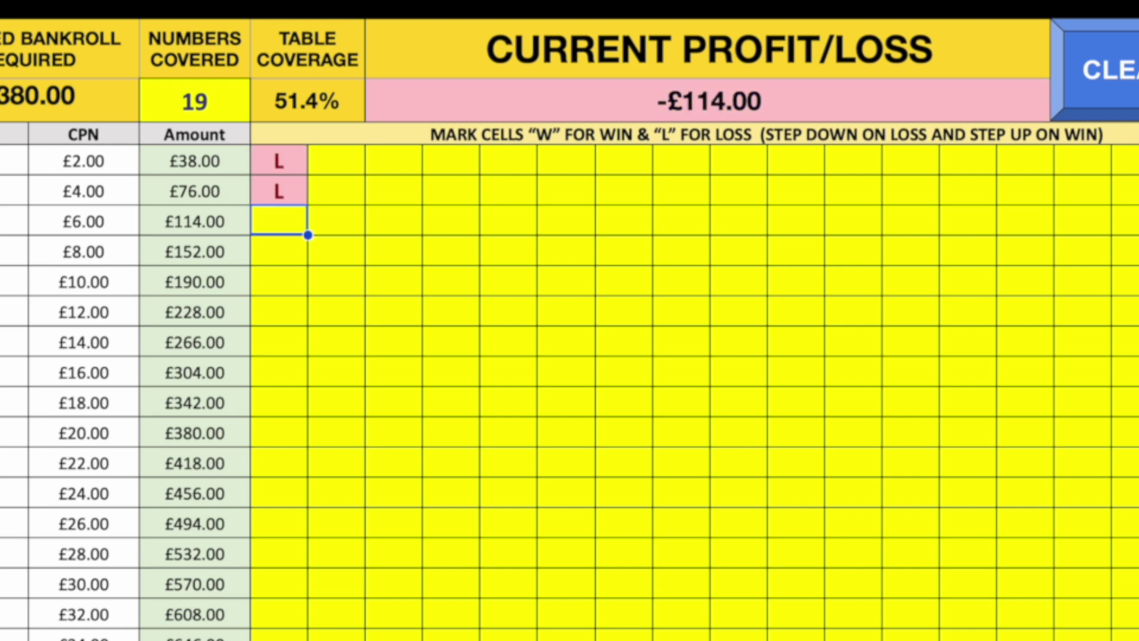
type("L")
key("Return")
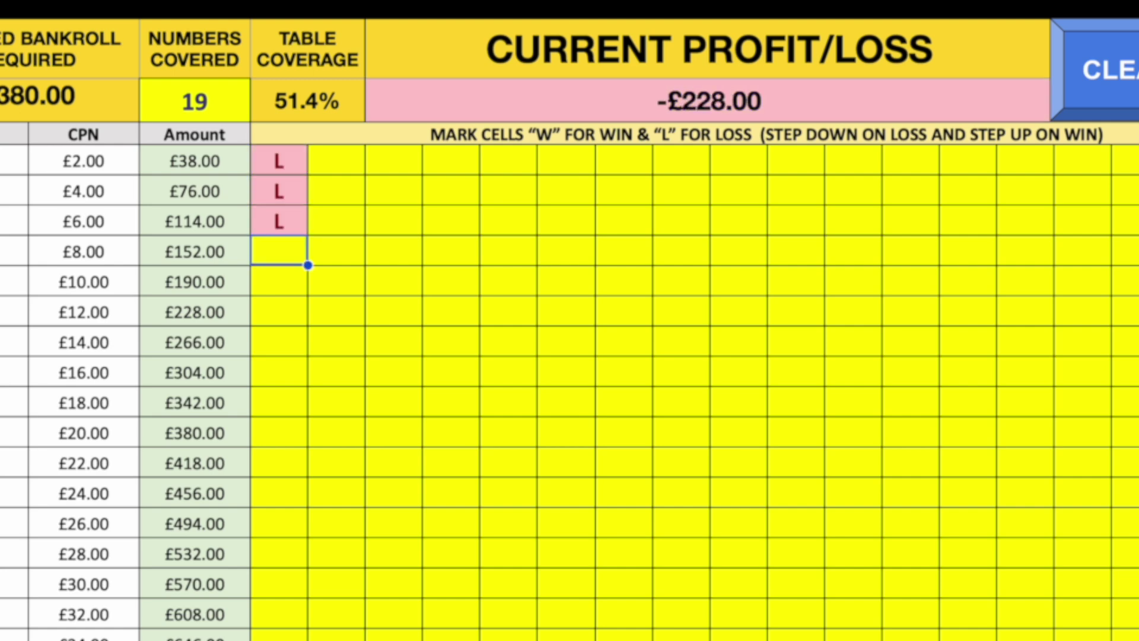
type("W")
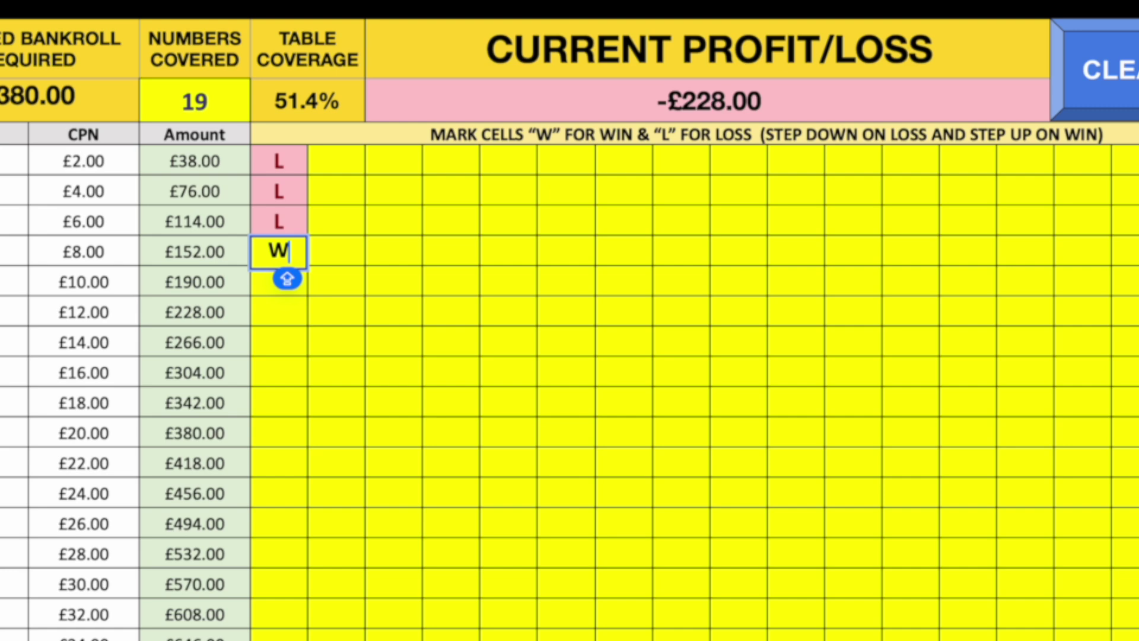
key("Right")
Record a win (W) in F10, one row up from the previous win.
key("Up")
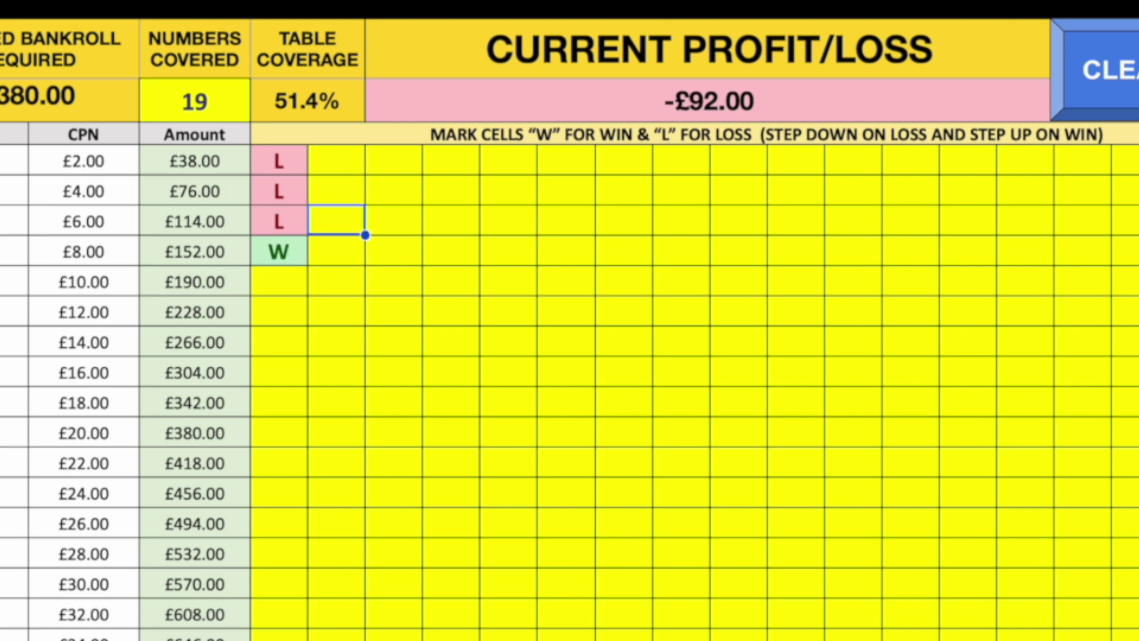
type("W")
key("Right")
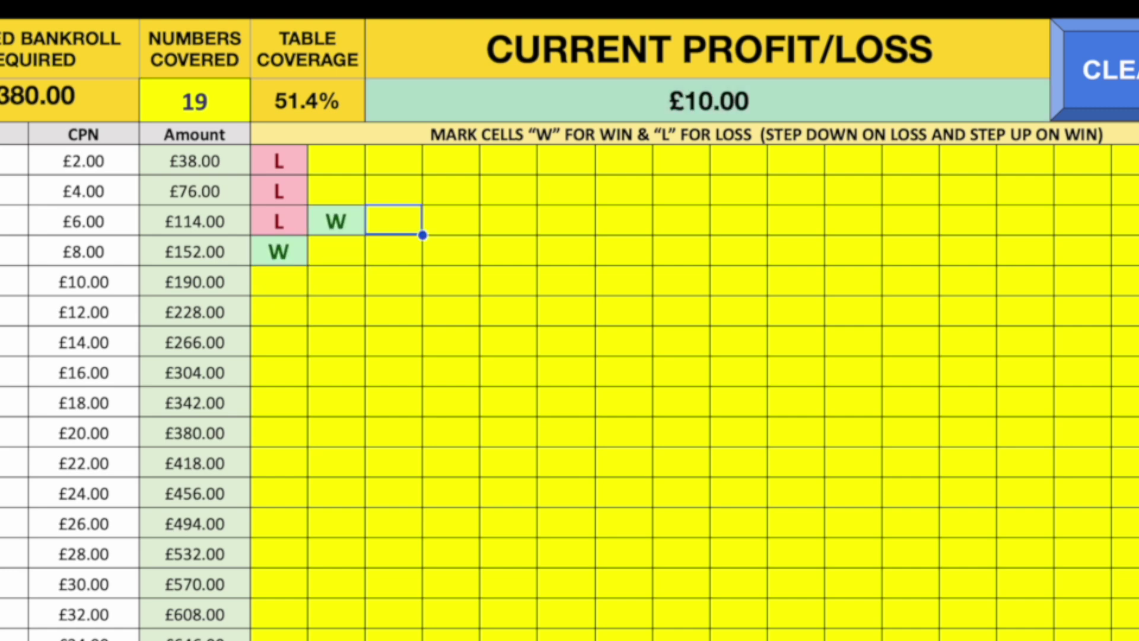
Record wins (W) in G9 and H8, stepping up one row with each win.
key("Up")
type("W")
key("Right")
key("Up")
type("W")
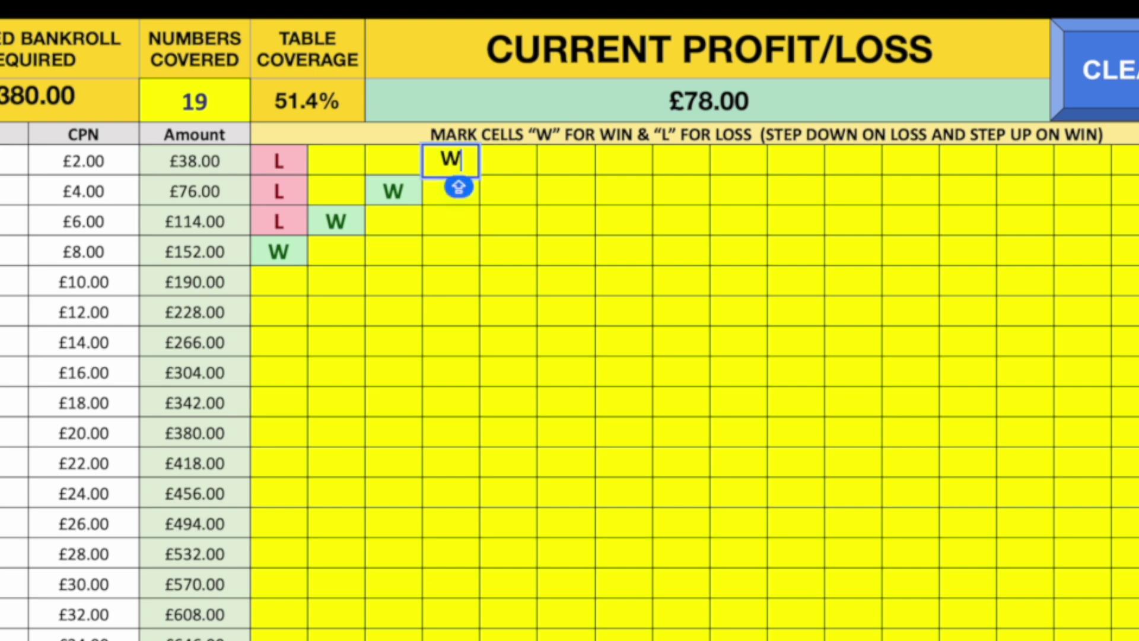
key("Right")
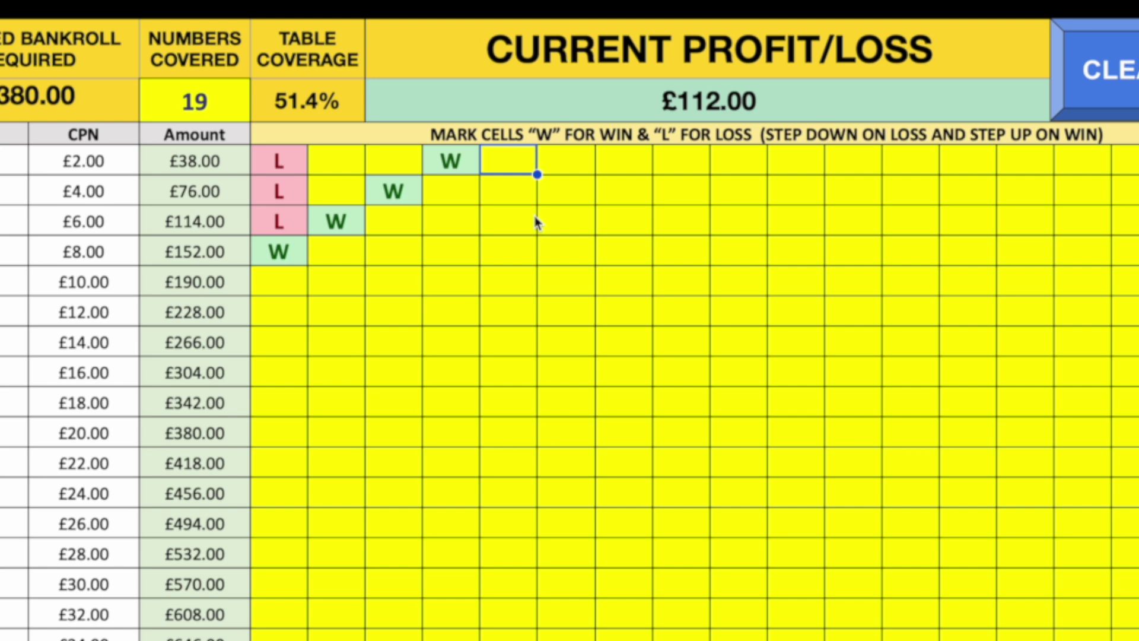
Log a losing run in column I with losses (L) in I8 to I11 and a win (W) in I12.
type("L")
key("Return")
type("L")
key("Return")
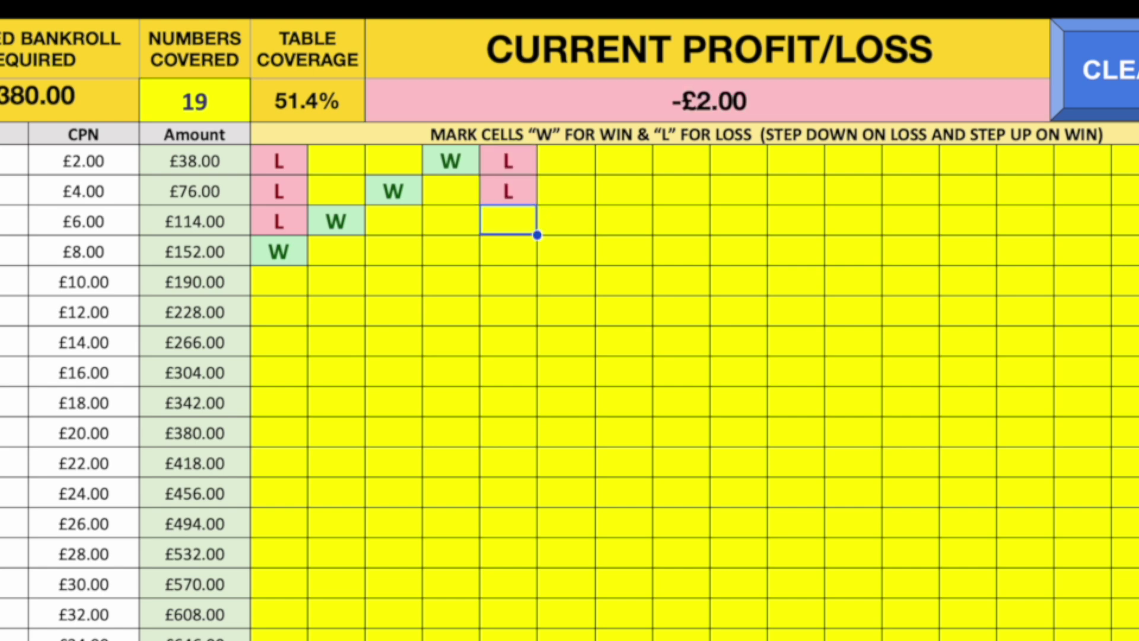
type("LL")
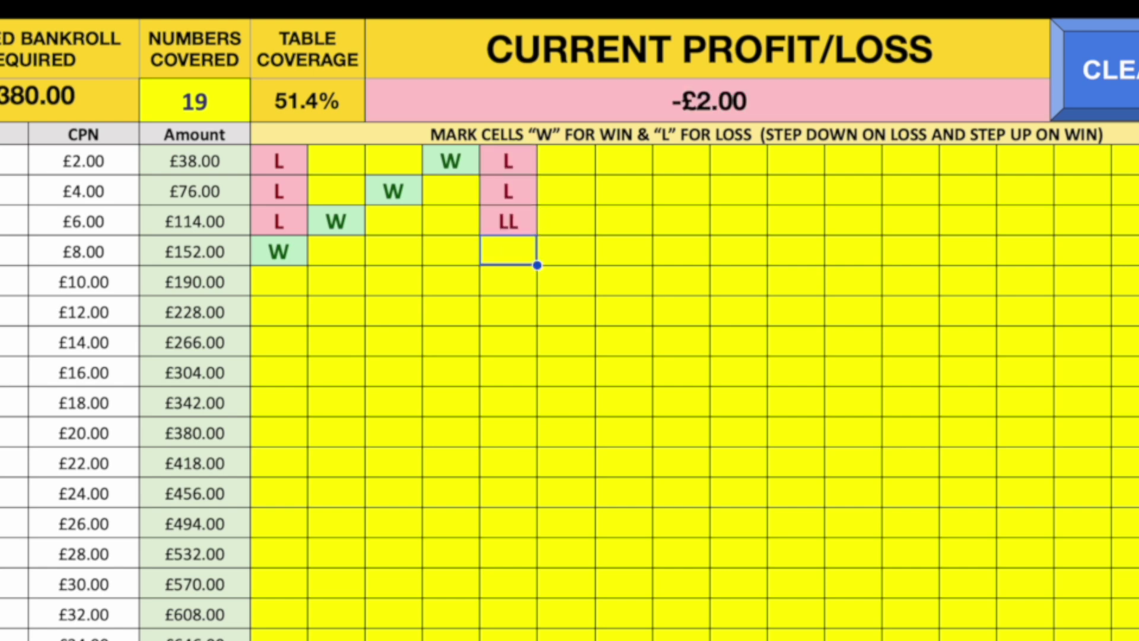
key("Return")
type("L")
key("Return")
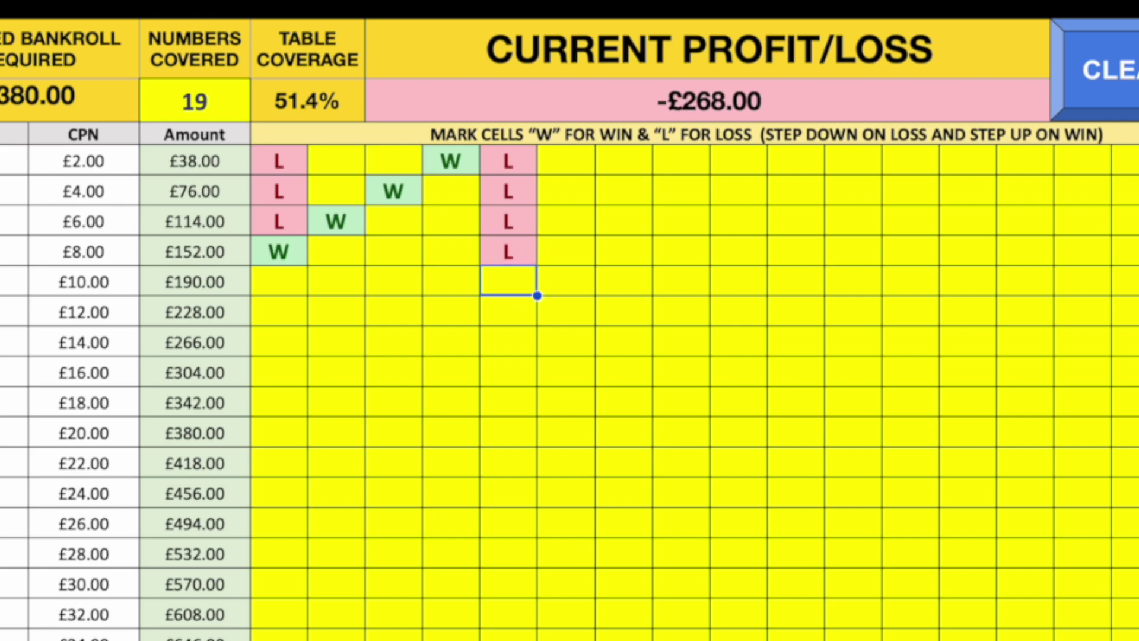
type("W")
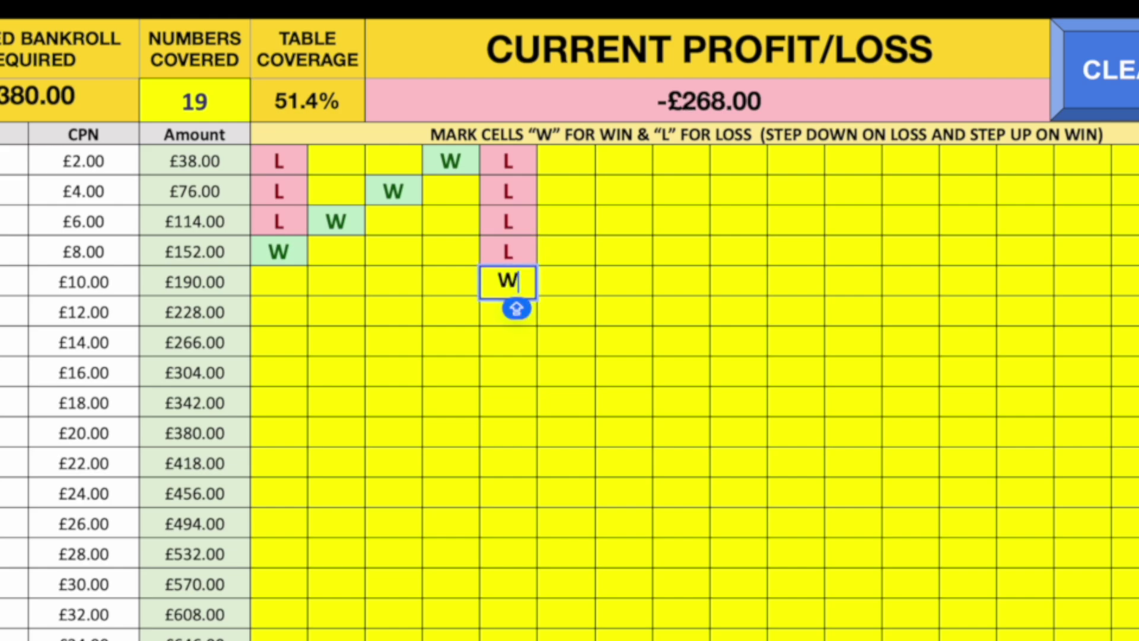
key("Up")
key("Right")
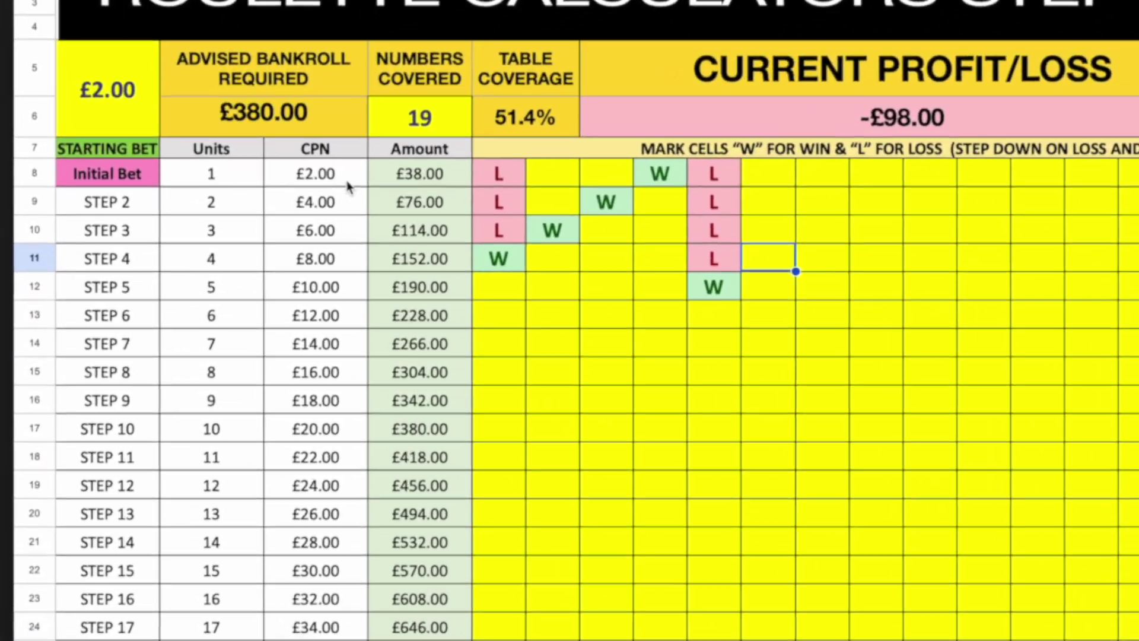
Examine the CPN stakes from the initial bet to step 7 and the Units values for the first four steps.
left_click_drag(228, 257, 228, 360)
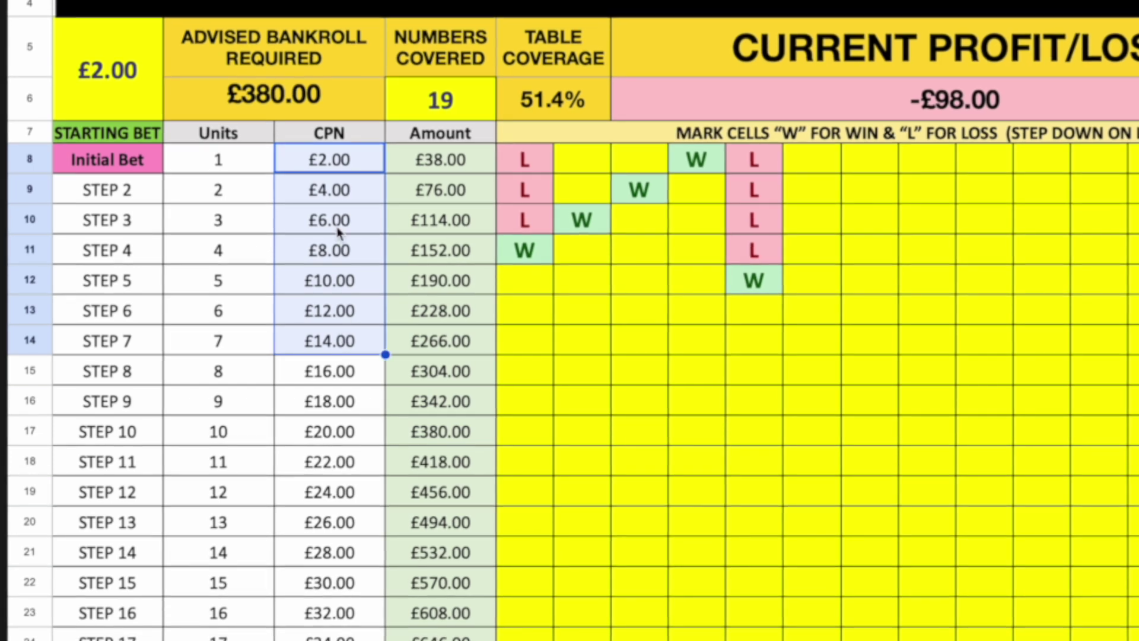
left_click(252, 161)
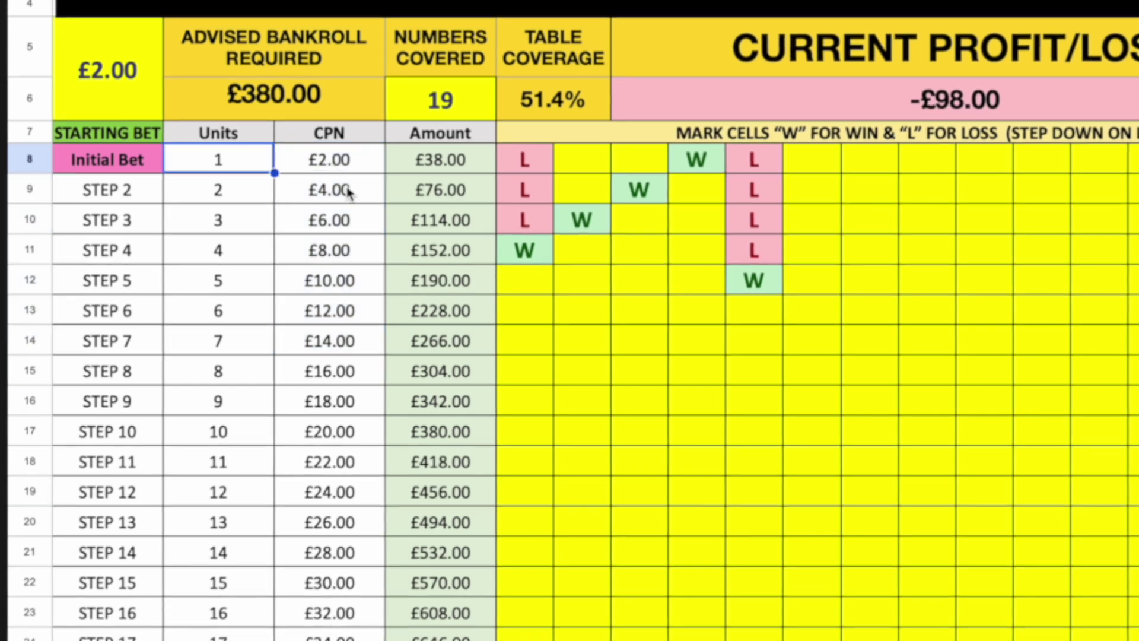
left_click(236, 191)
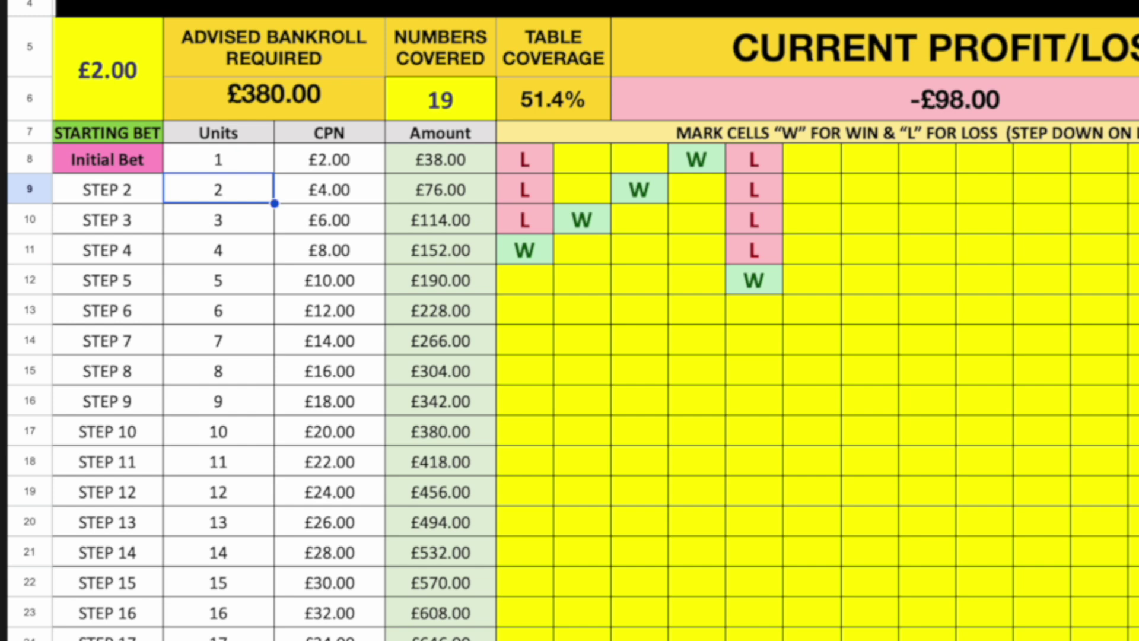
key("Down")
key("Down")
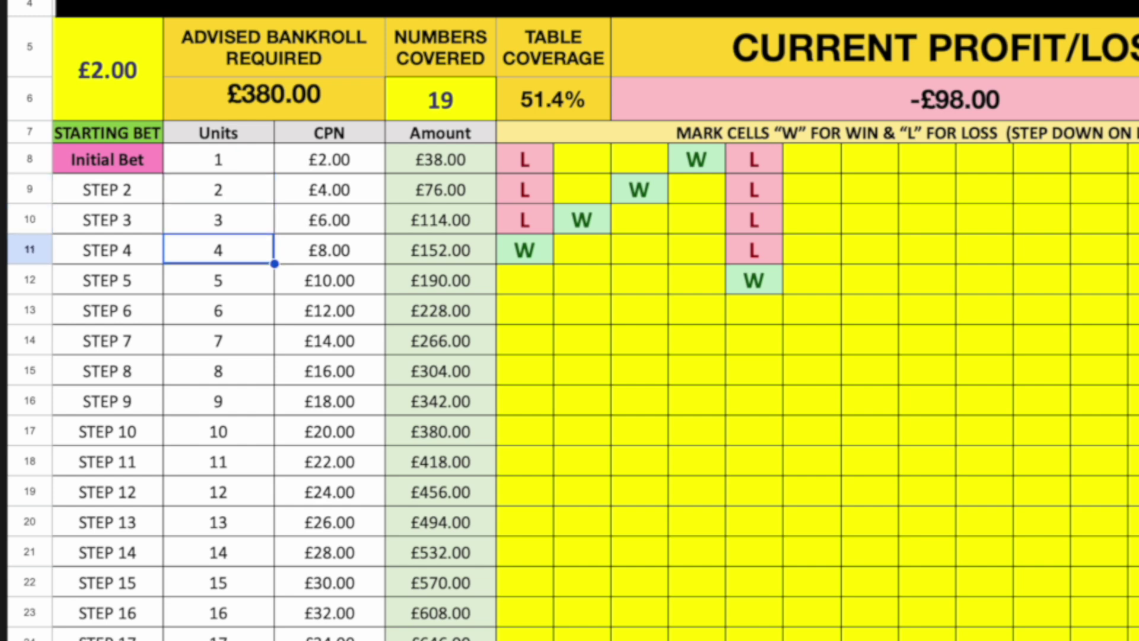
key("Up")
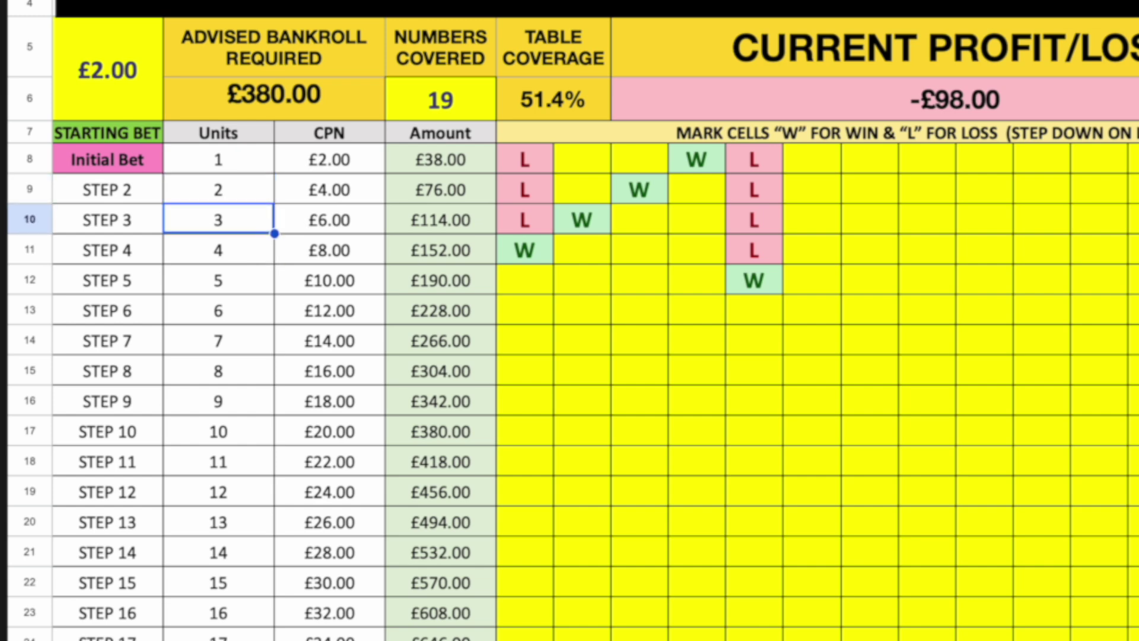
key("Up")
key("Up")
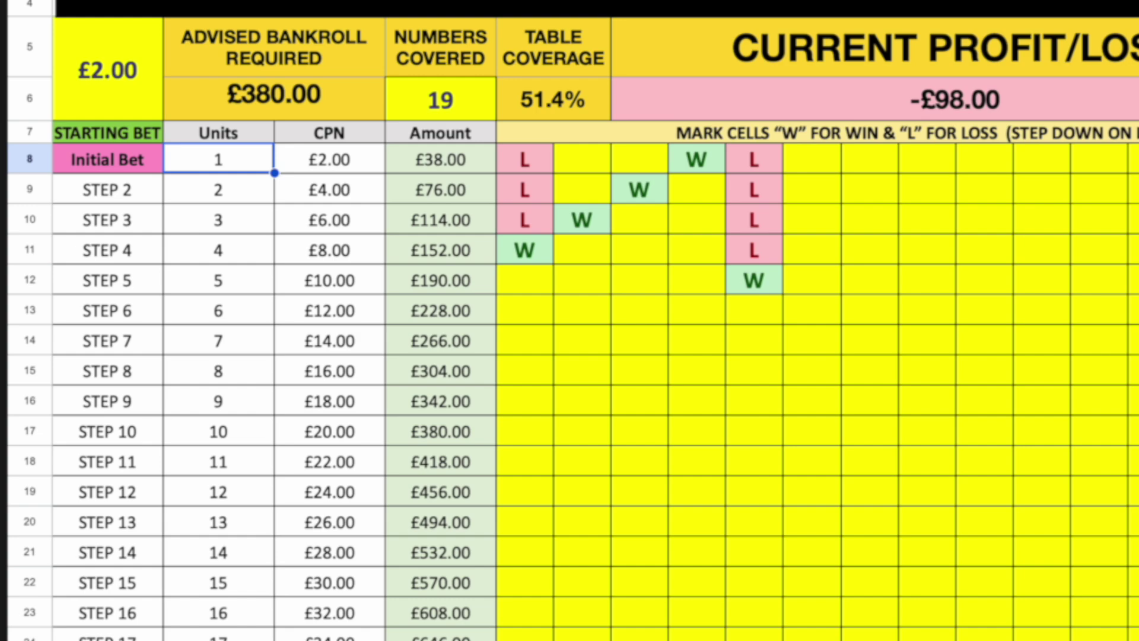
Continue the recovery after the column I win by recording wins (W) in J11 and K10.
key("Right")
key("Right")
key("Right")
key("Right")
key("Right")
key("Right")
key("Right")
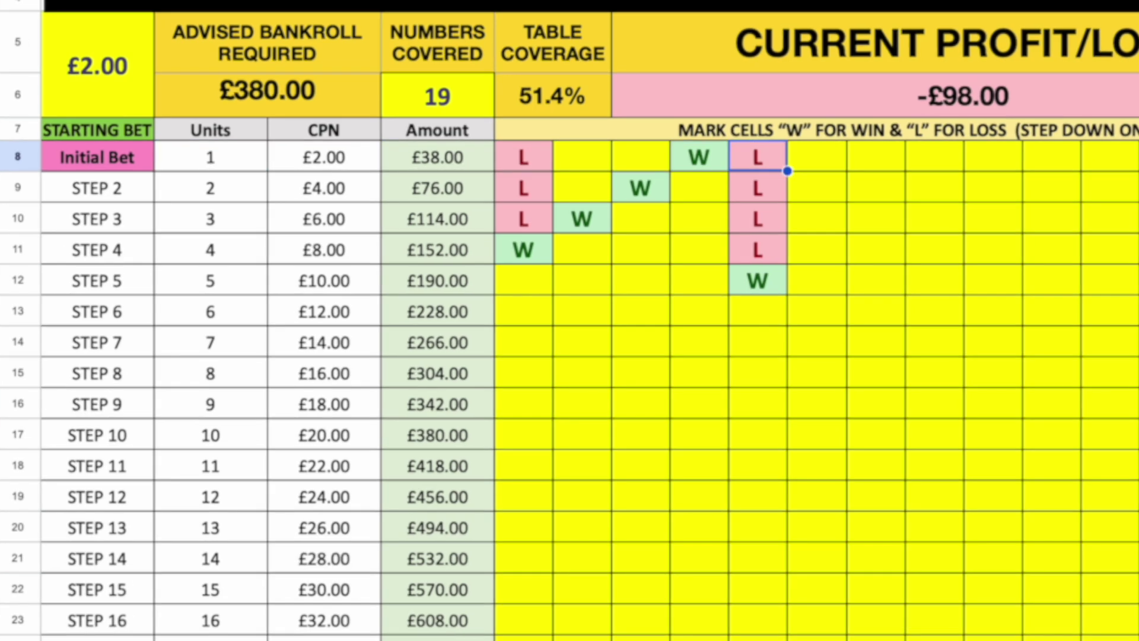
key("Down")
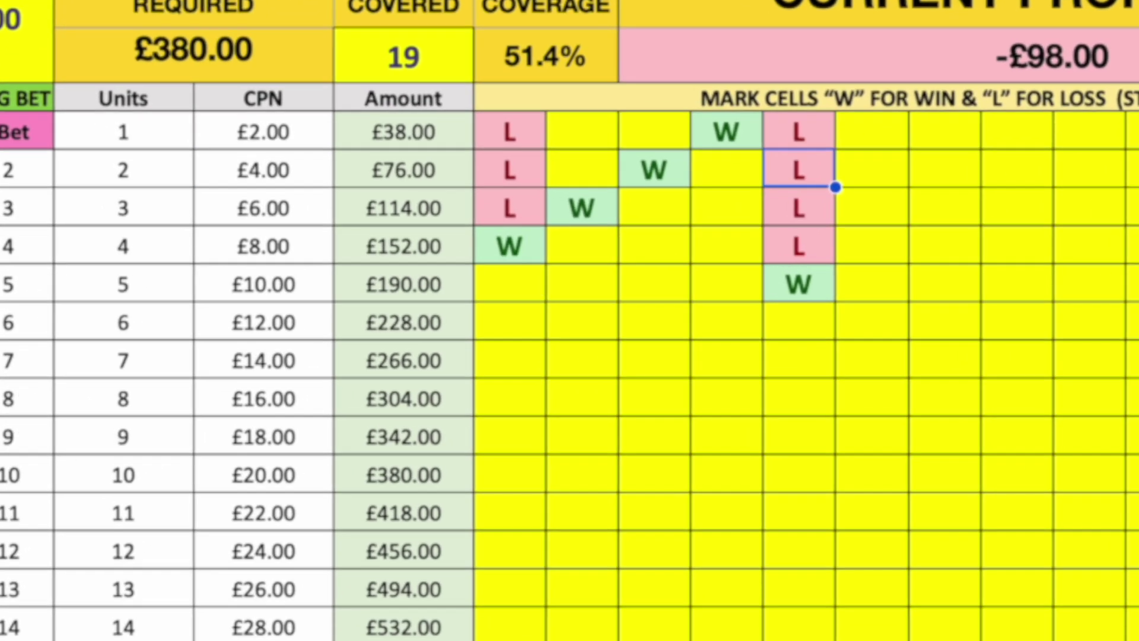
key("Down")
key("Down")
key("Right")
type("W")
key("Right")
key("Up")
type("W")
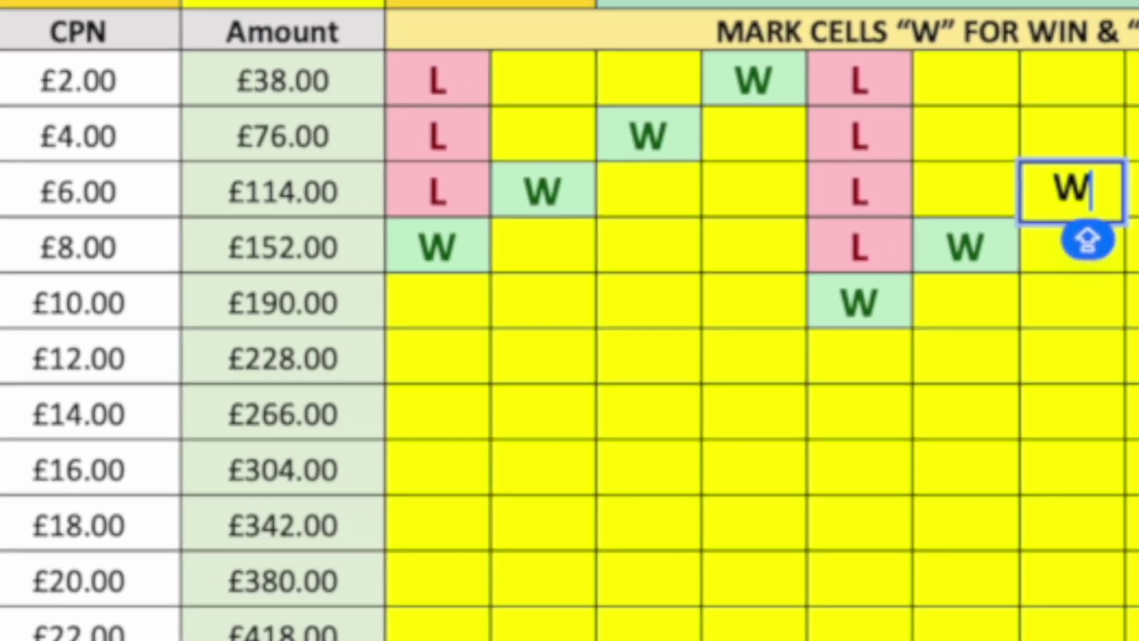
Record wins (W) in L9 and M8, plus another win (W) in N8 on the initial-bet row.
key("Right")
key("Up")
type("W")
key("Right")
key("Up")
type("W")
key("Right")
type("W")
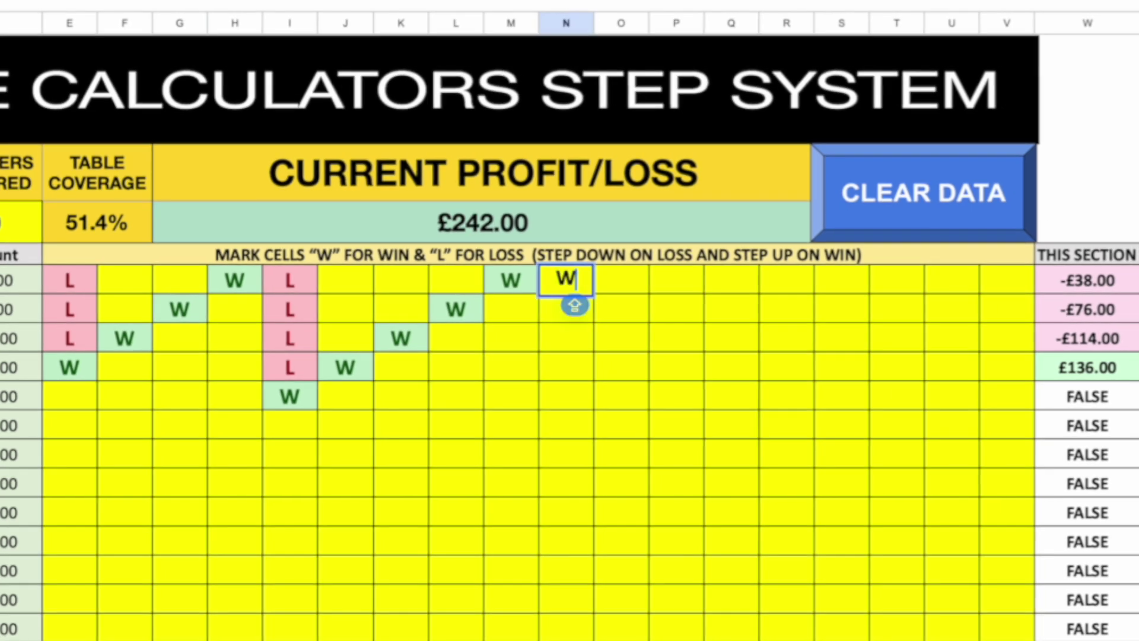